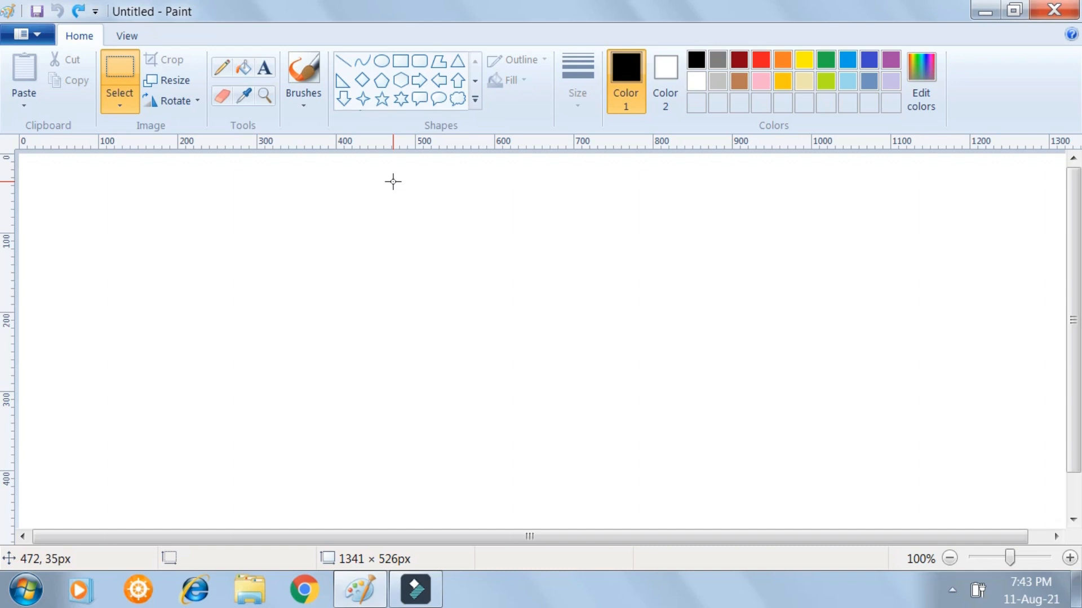
pyautogui.click(127, 37)
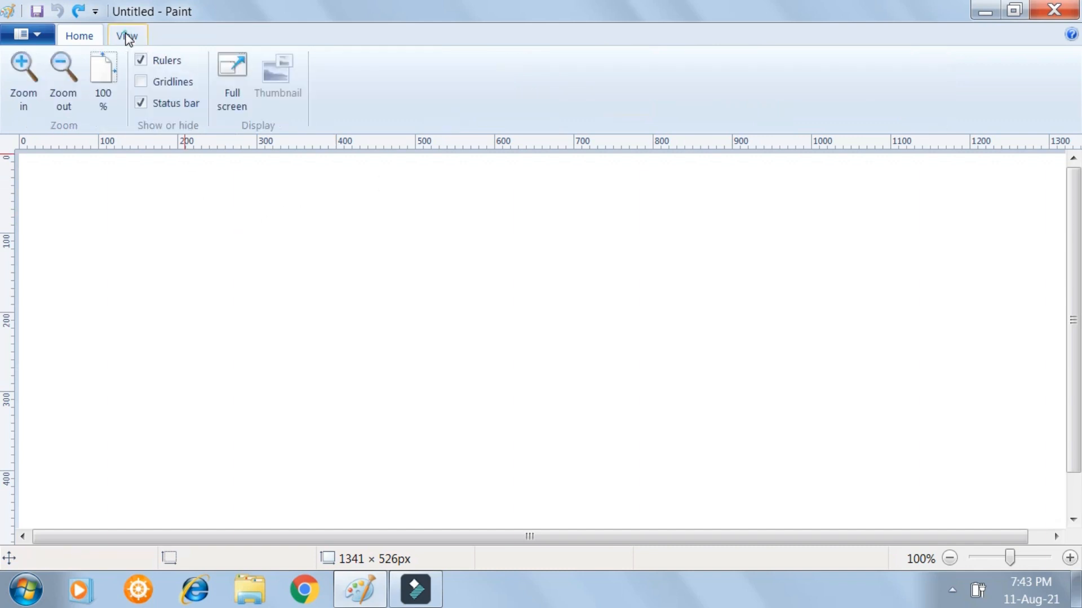
pyautogui.click(79, 36)
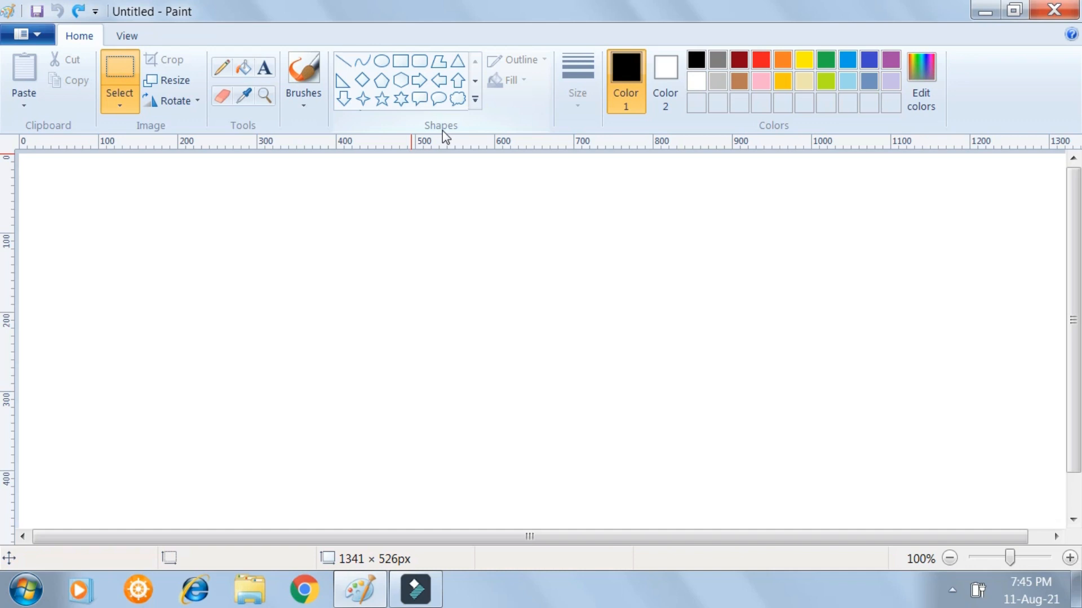
# Draw a black-outlined right arrow shape about 346 × 120 px near the middle of the canvas.
pyautogui.click(420, 81)
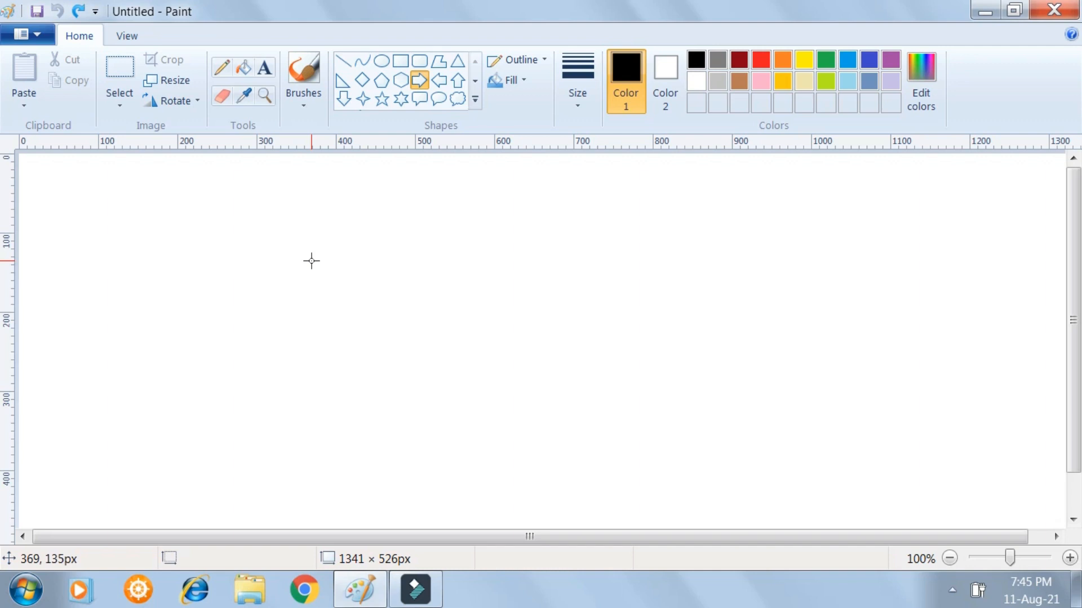
pyautogui.moveTo(311, 260)
pyautogui.mouseDown()
pyautogui.moveTo(350, 268)
pyautogui.moveTo(507, 353)
pyautogui.moveTo(583, 355)
pyautogui.mouseUp()
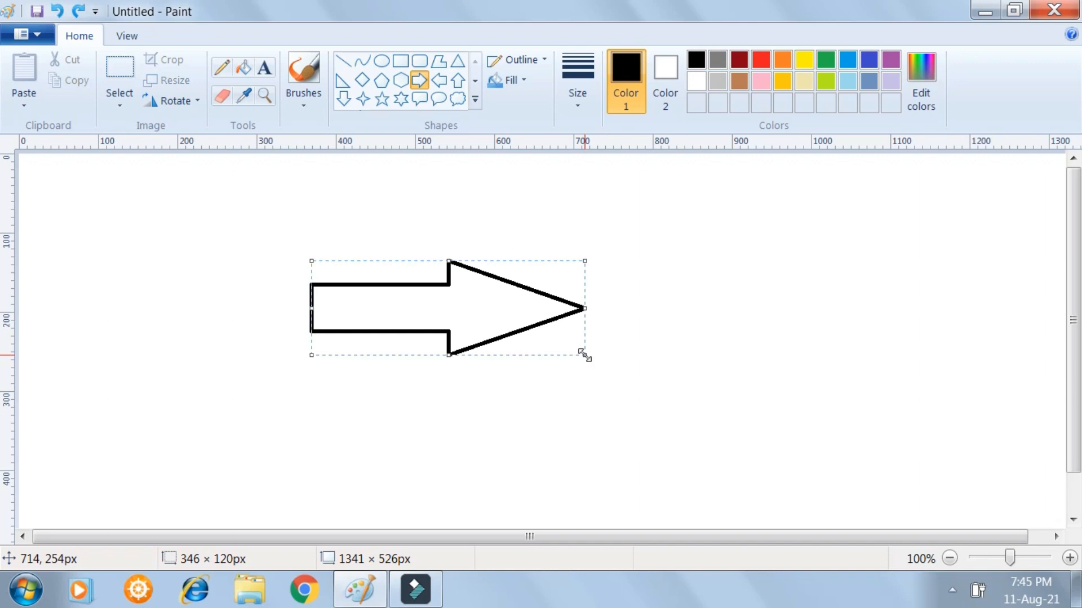
pyautogui.click(662, 360)
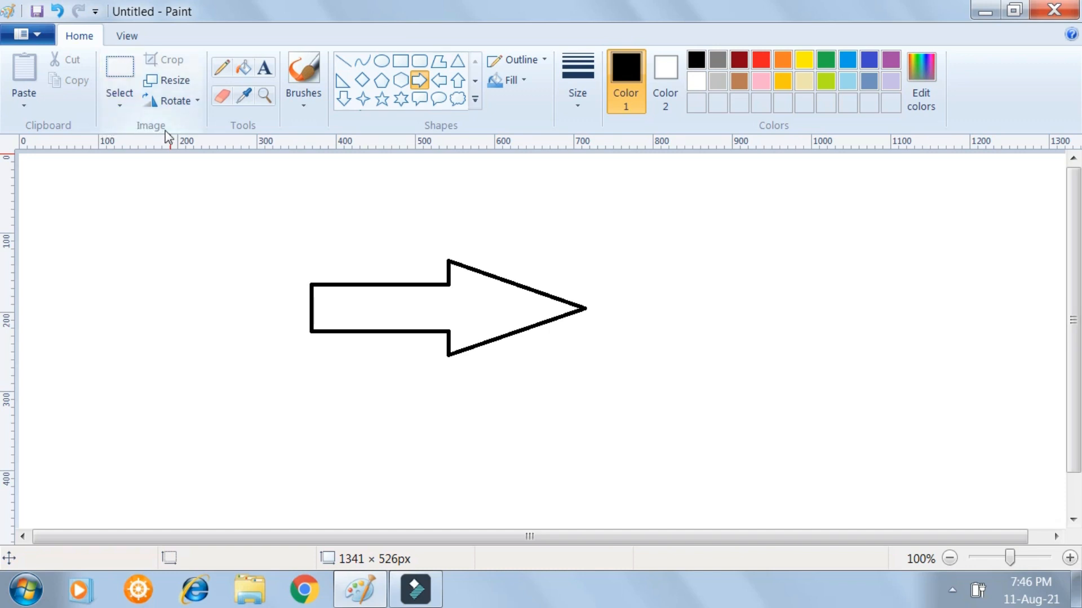
# Copy the arrow, place the pasted duplicate to the right of the original, and delete the duplicate.
pyautogui.click(124, 67)
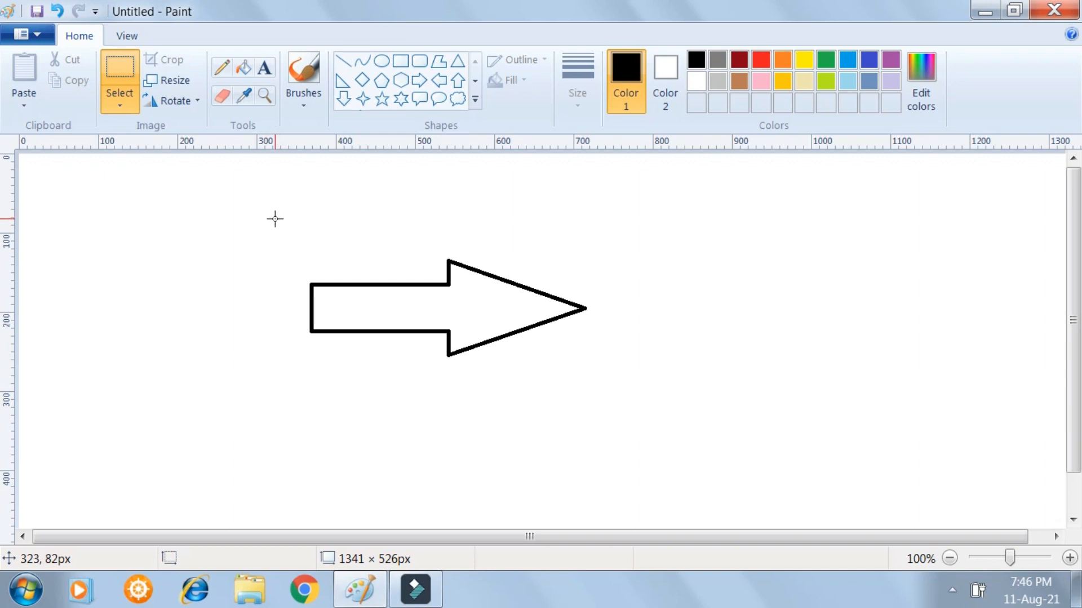
pyautogui.moveTo(275, 218); pyautogui.dragTo(604, 395)
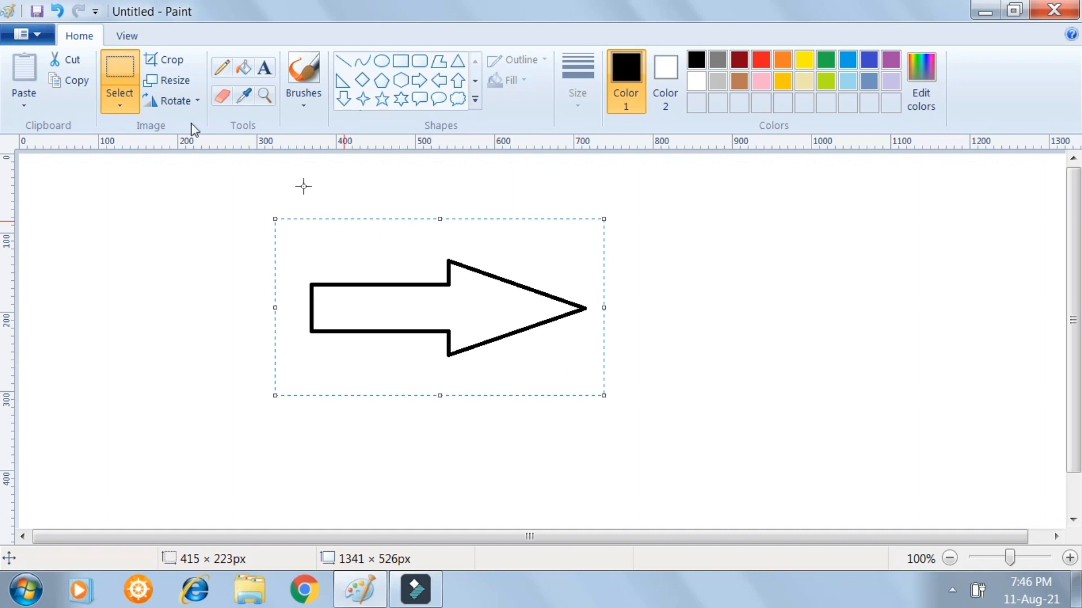
pyautogui.click(79, 83)
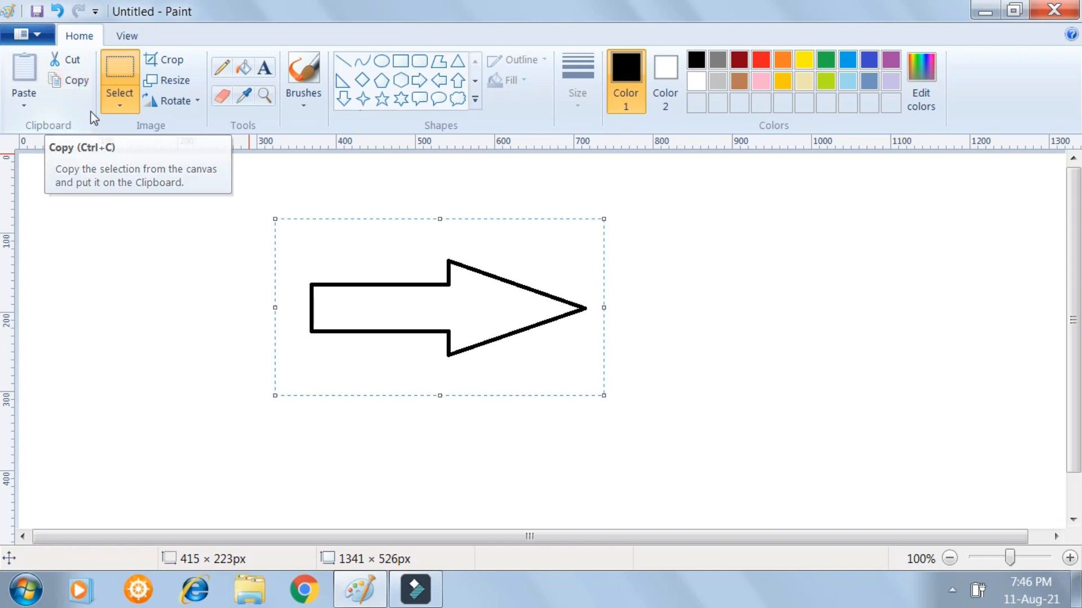
pyautogui.click(76, 81)
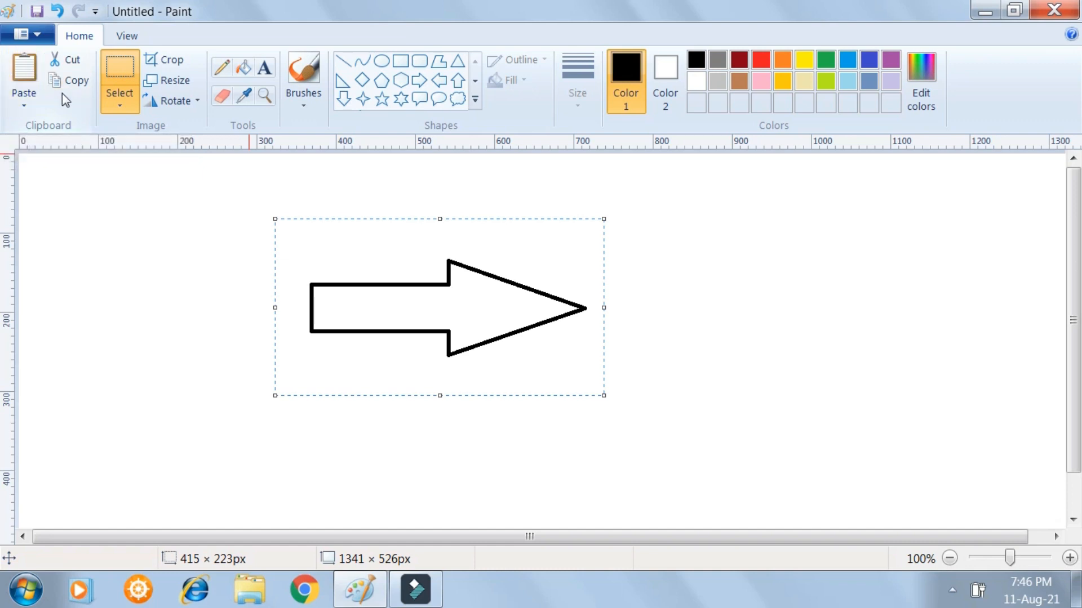
pyautogui.click(31, 74)
pyautogui.moveTo(173, 243); pyautogui.dragTo(769, 323)
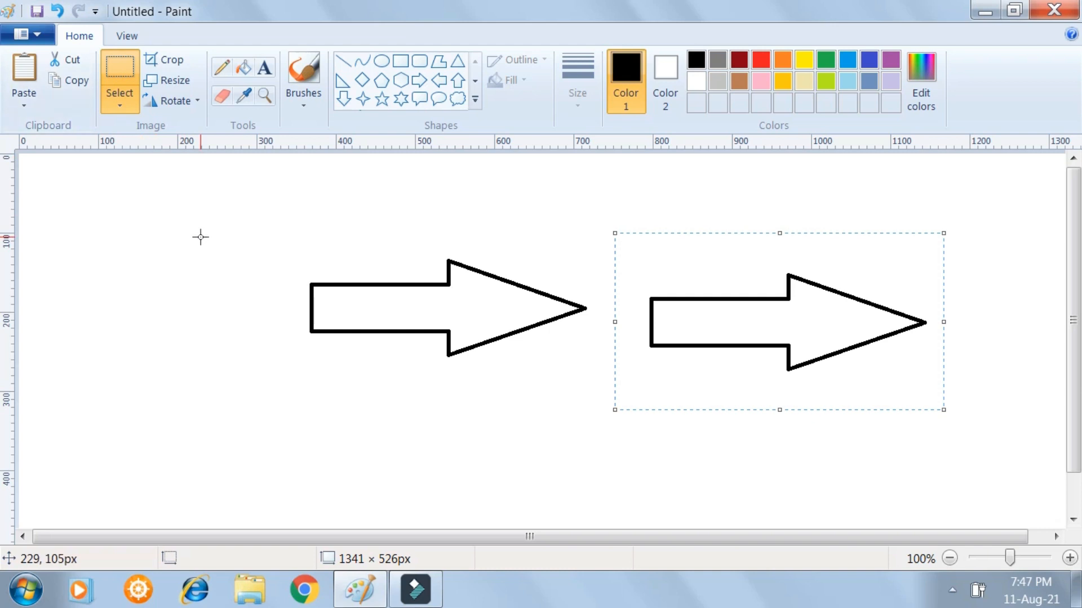
pyautogui.press('Delete')
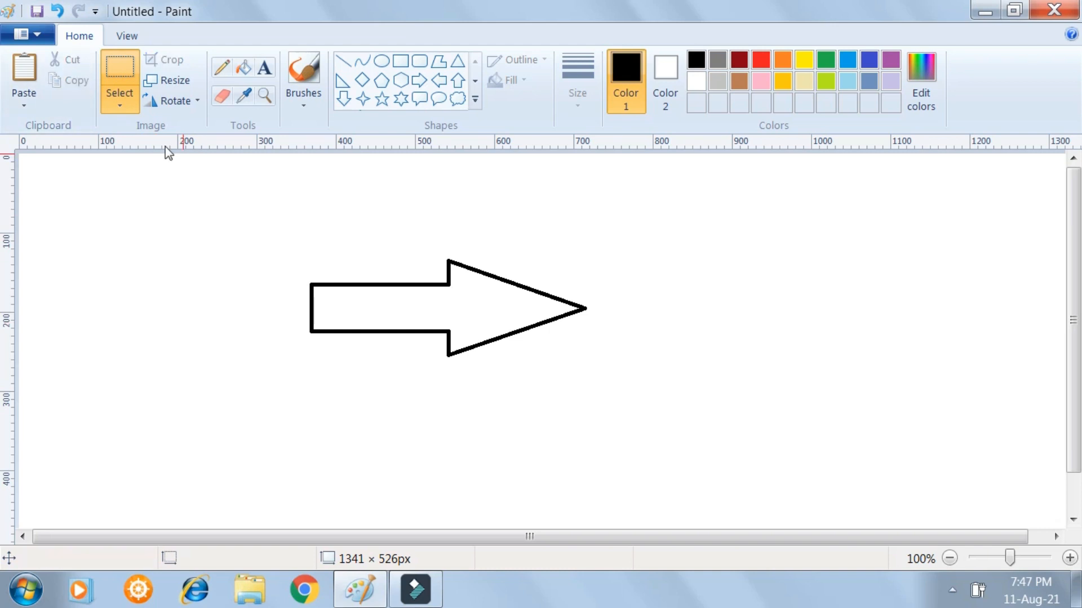
# Cut the arrow with a rectangular selection of about 467 × 230 px and paste it back near the canvas centre.
pyautogui.click(124, 74)
pyautogui.moveTo(262, 225); pyautogui.dragTo(632, 407)
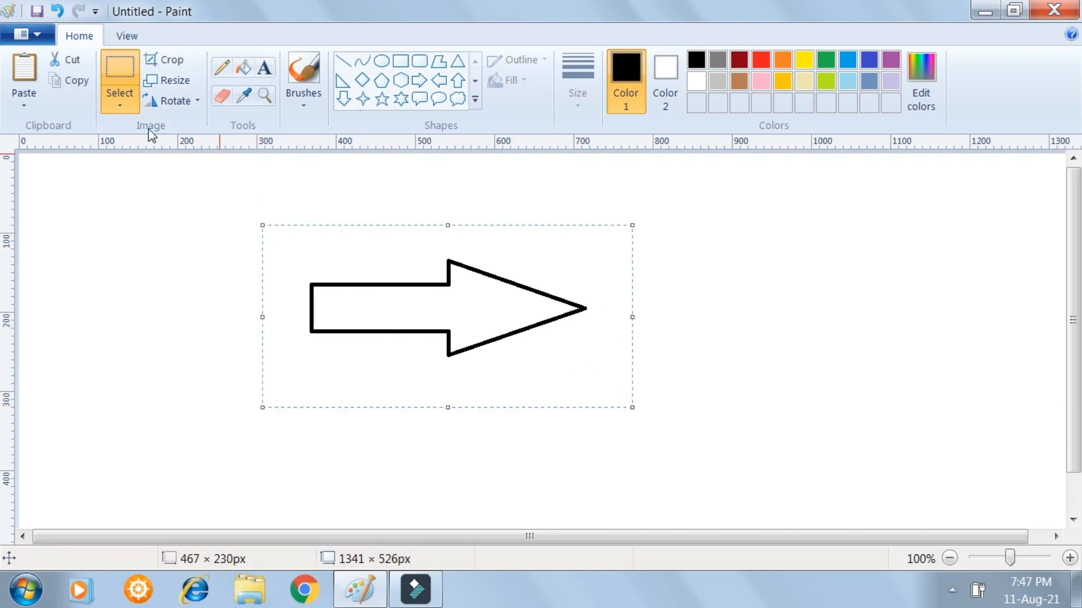
pyautogui.click(72, 60)
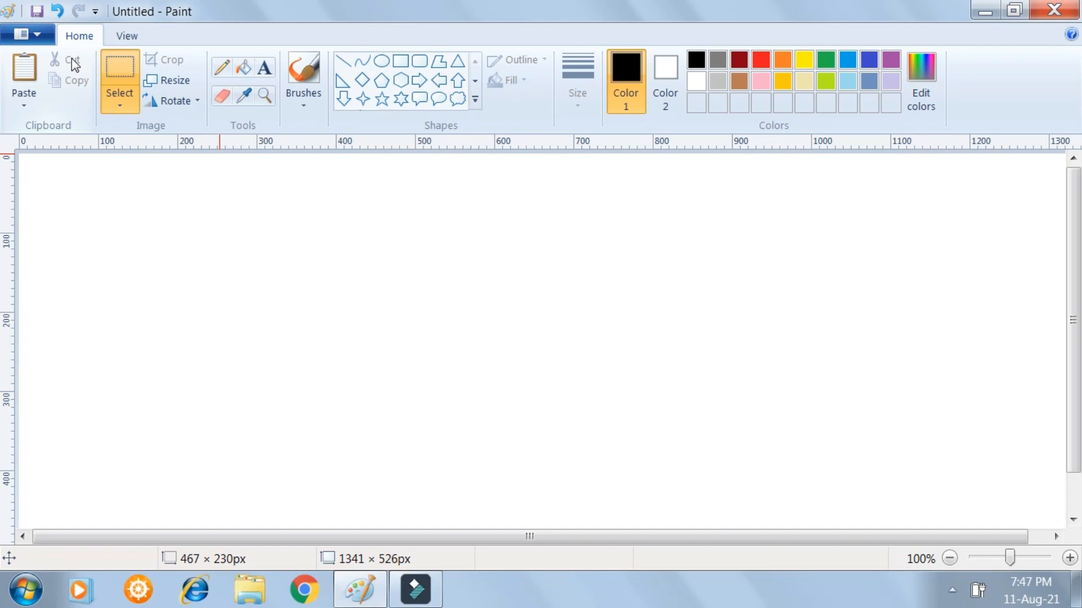
pyautogui.click(24, 67)
pyautogui.moveTo(171, 261); pyautogui.dragTo(647, 396)
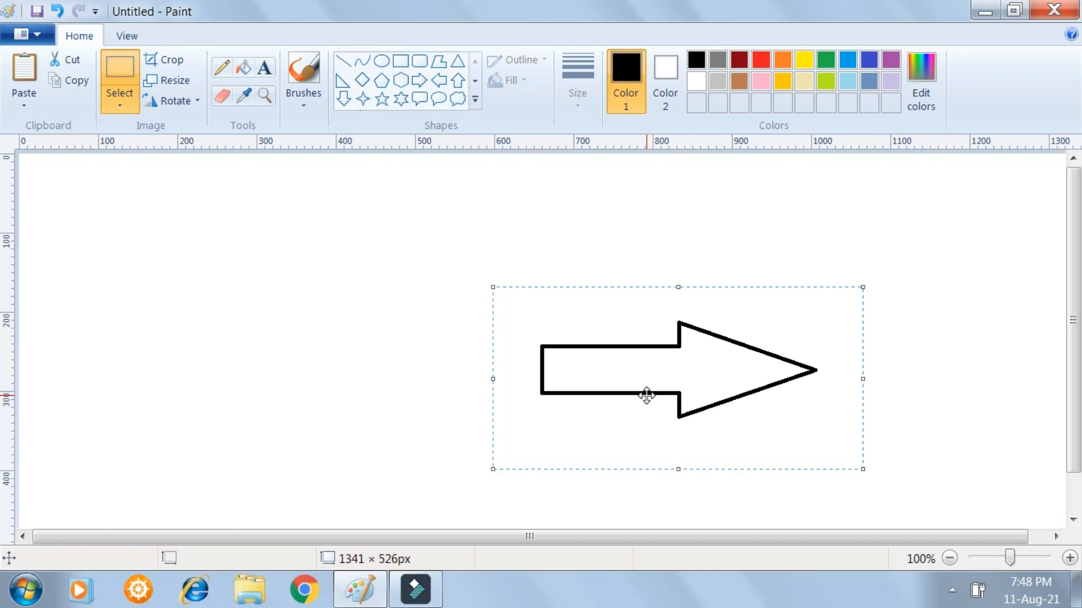
pyautogui.moveTo(646, 396); pyautogui.dragTo(597, 376)
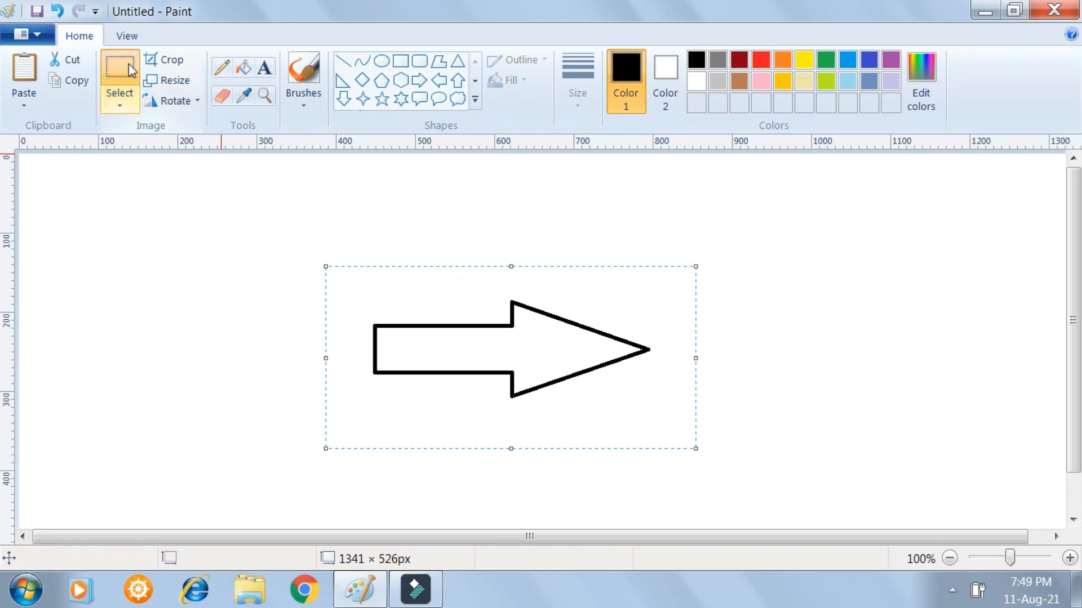
pyautogui.click(271, 311)
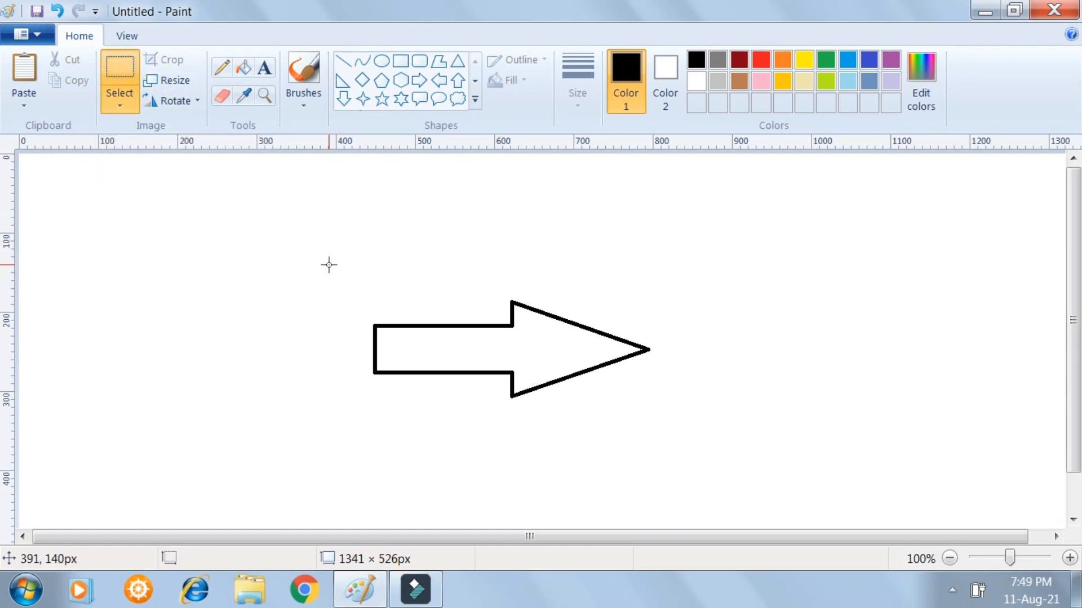
# Crop the image to an area of about 447 × 234 px around the whole arrow and undo the crop.
pyautogui.moveTo(329, 264); pyautogui.dragTo(683, 450)
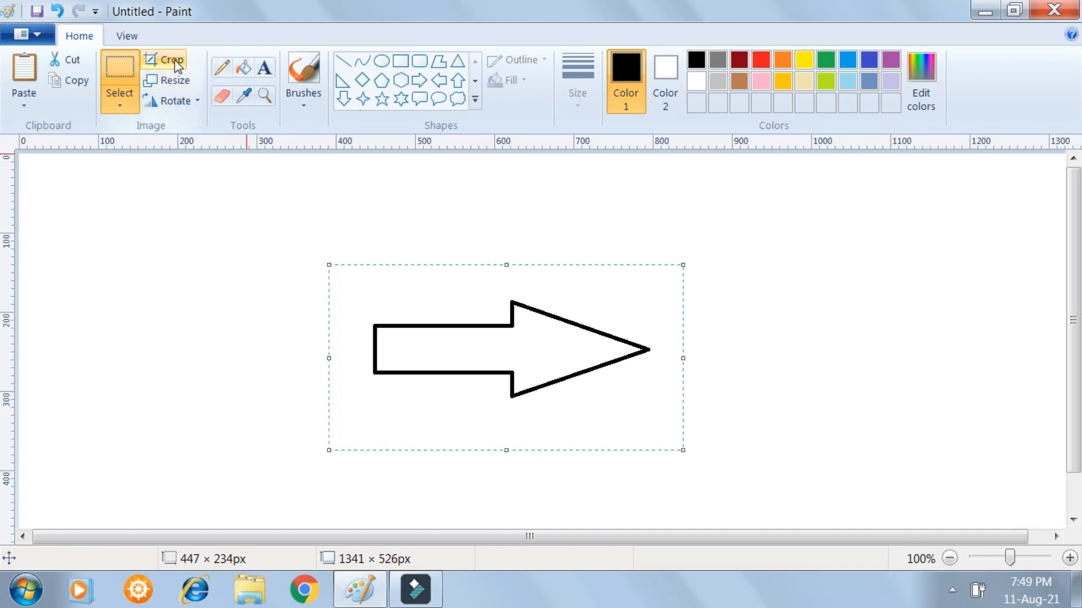
pyautogui.hotkey('ctrl', 'z')
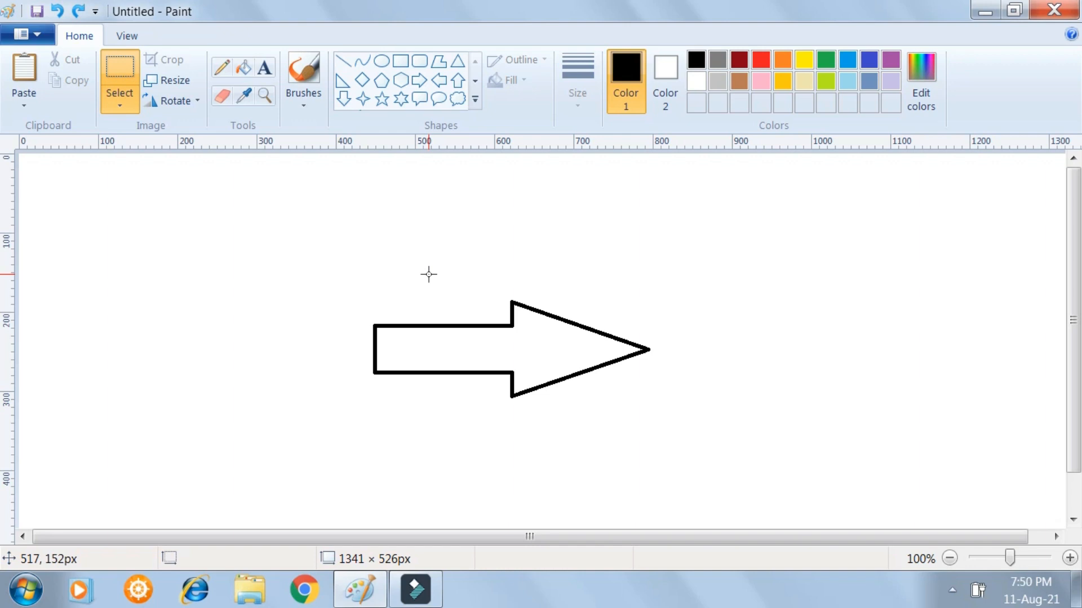
# Crop the image to the arrow's tail end, about 148 × 222 px, enlarge the canvas to about 541 × 472 px, and undo both.
pyautogui.click(333, 270)
pyautogui.moveTo(333, 270); pyautogui.dragTo(450, 446)
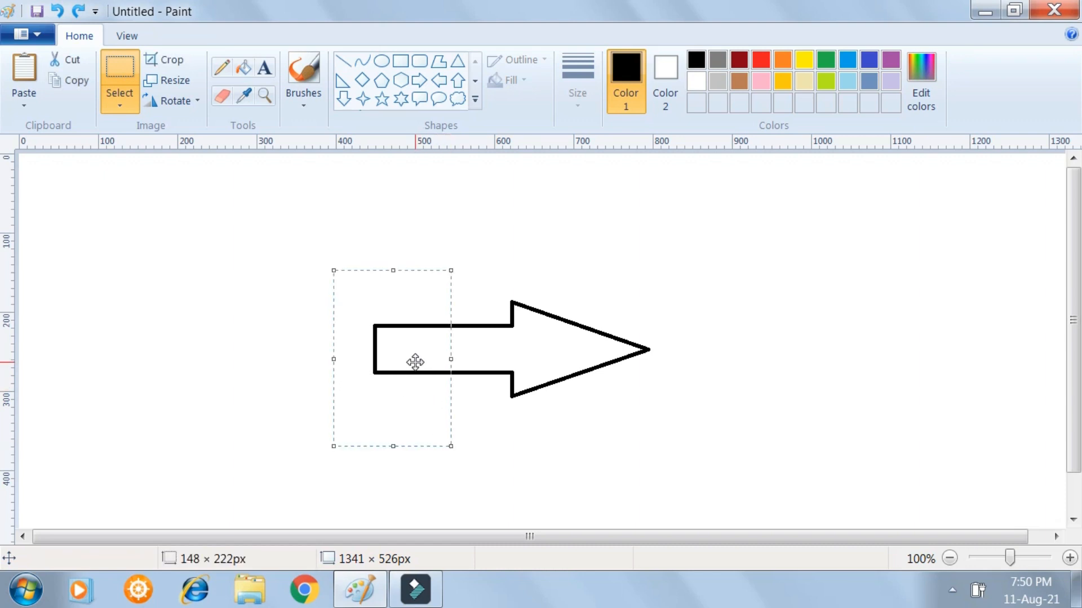
pyautogui.click(172, 62)
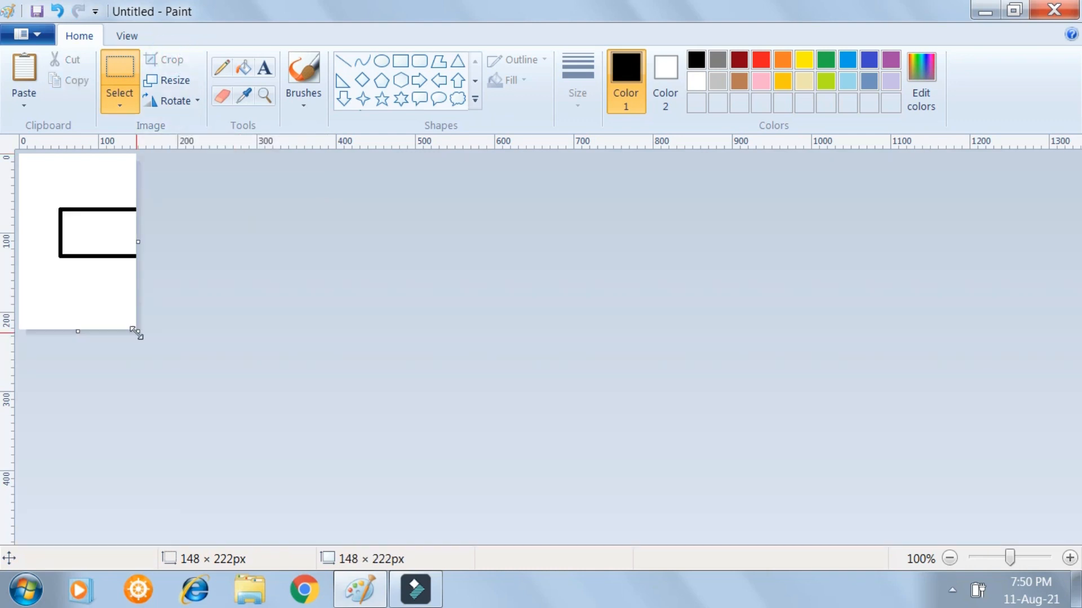
pyautogui.moveTo(138, 332); pyautogui.dragTo(445, 526)
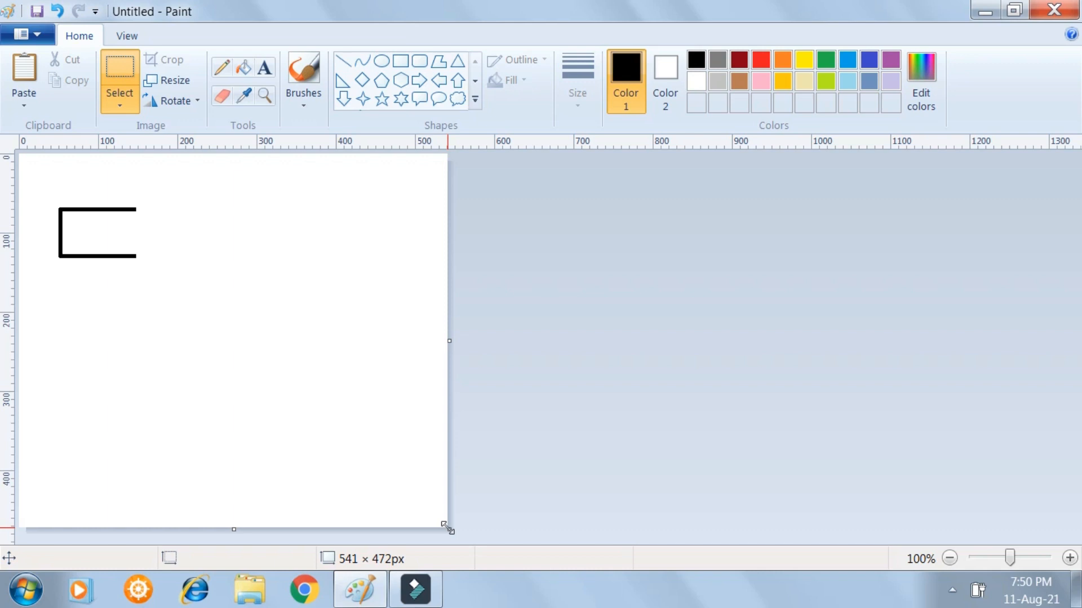
pyautogui.hotkey('ctrl', 'z')
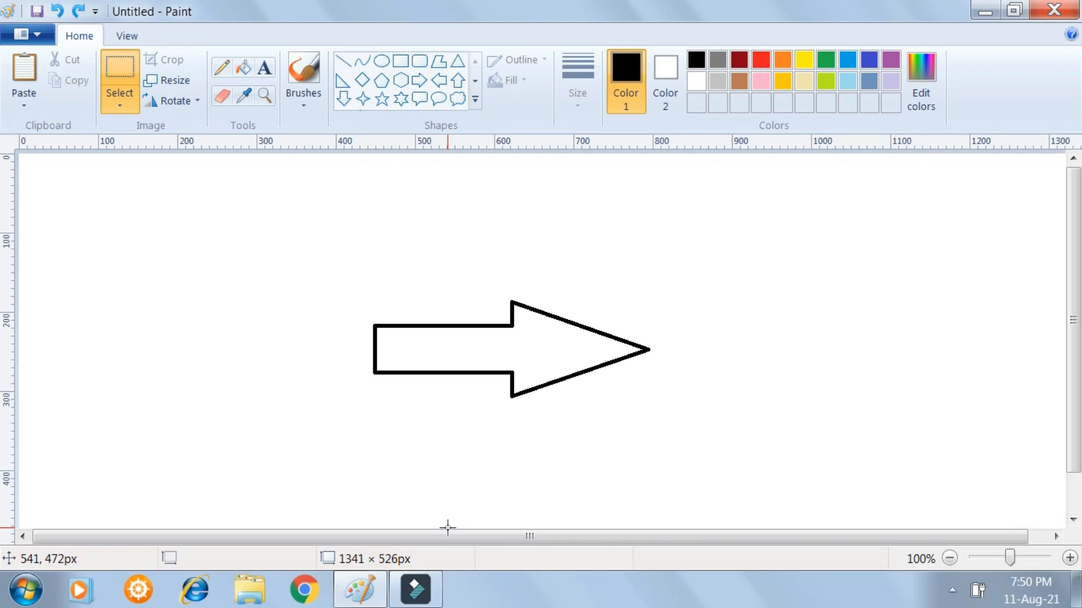
pyautogui.moveTo(333, 266); pyautogui.dragTo(671, 430)
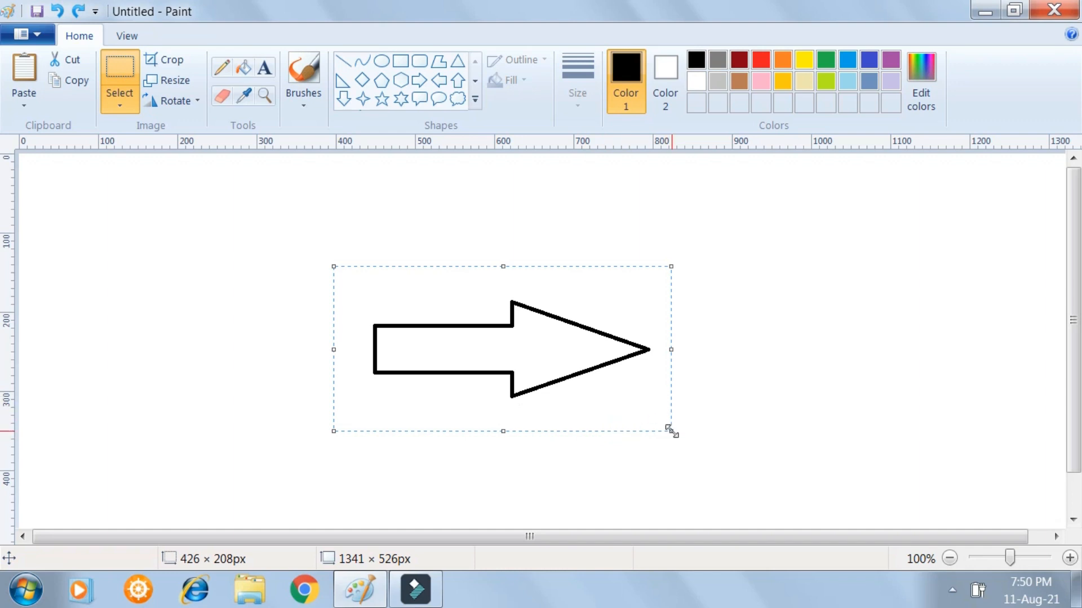
pyautogui.moveTo(671, 430); pyautogui.dragTo(662, 455)
pyautogui.hotkey('ctrl', 'z')
pyautogui.hotkey('ctrl', 'z')
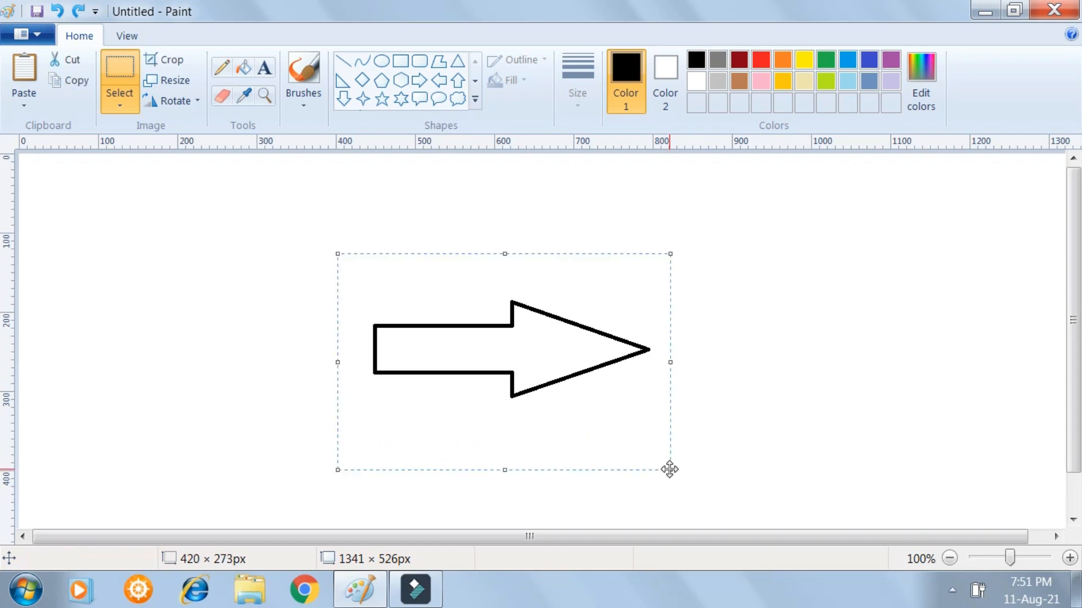
# Resize the selected arrow to 50 percent with the aspect ratio maintained and undo the resize.
pyautogui.click(174, 80)
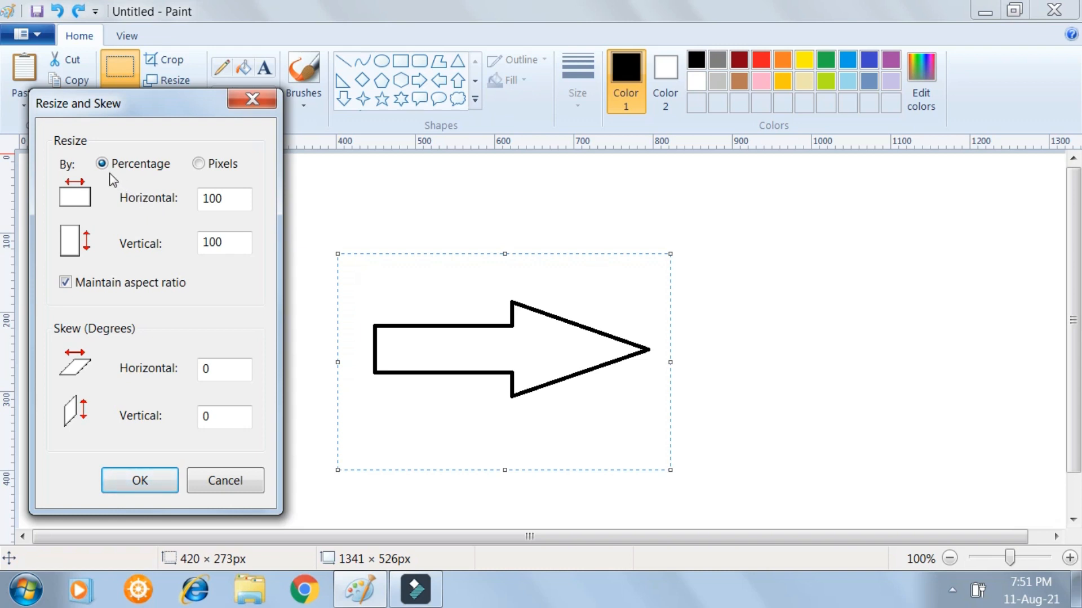
pyautogui.click(200, 167)
pyautogui.click(102, 165)
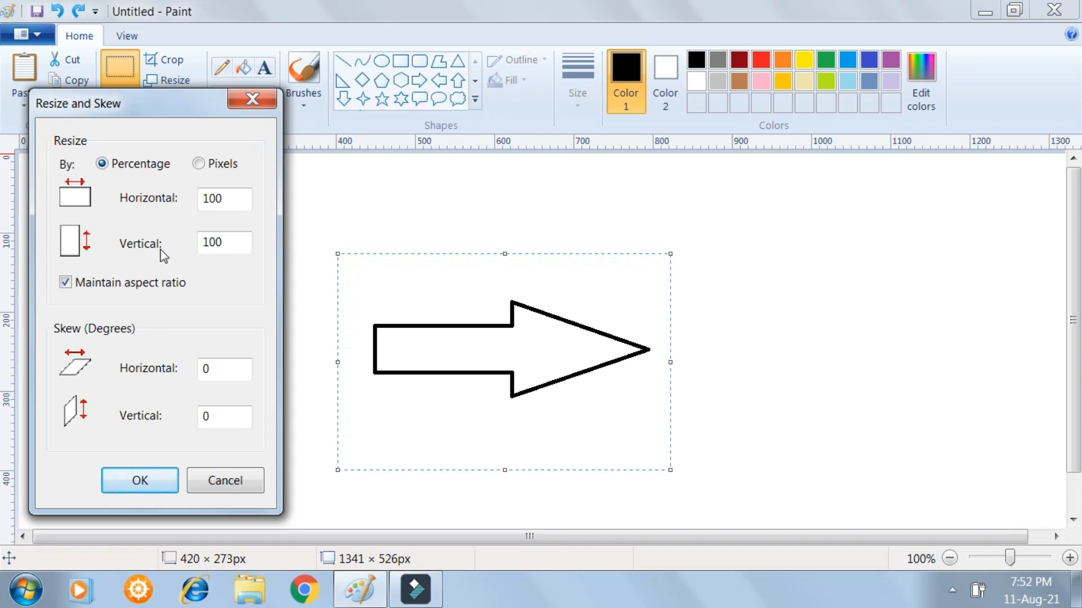
pyautogui.click(220, 197)
pyautogui.doubleClick(221, 198)
pyautogui.write('50')
pyautogui.click(160, 481)
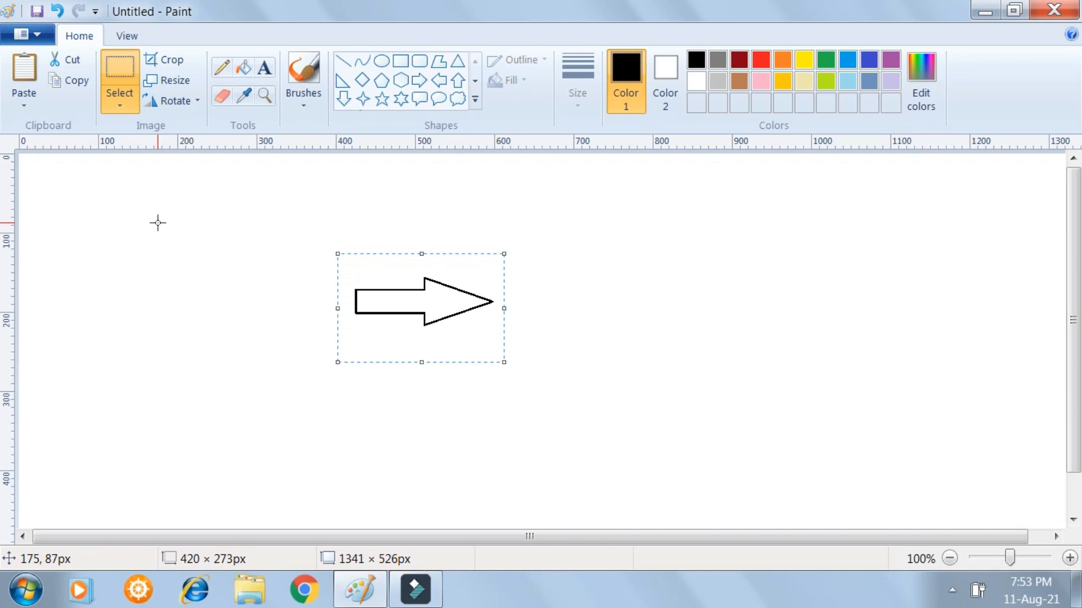
pyautogui.hotkey('ctrl', 'z')
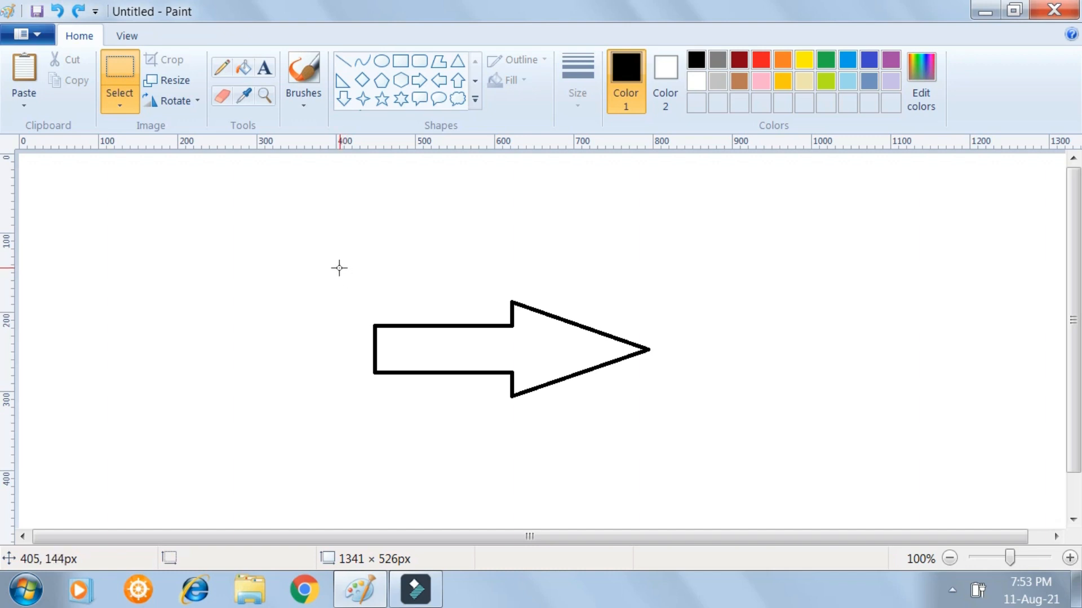
# Select the arrow with a rectangle of about 421 × 225 px, rotate it right by 90° twice, and flip it vertically.
pyautogui.moveTo(339, 269); pyautogui.dragTo(672, 446)
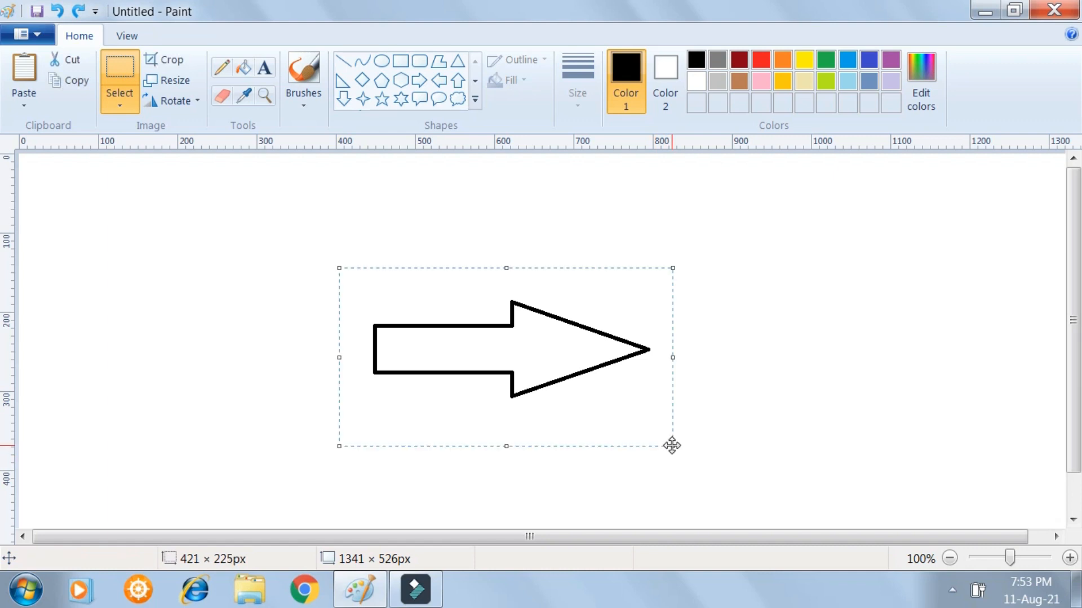
pyautogui.click(191, 103)
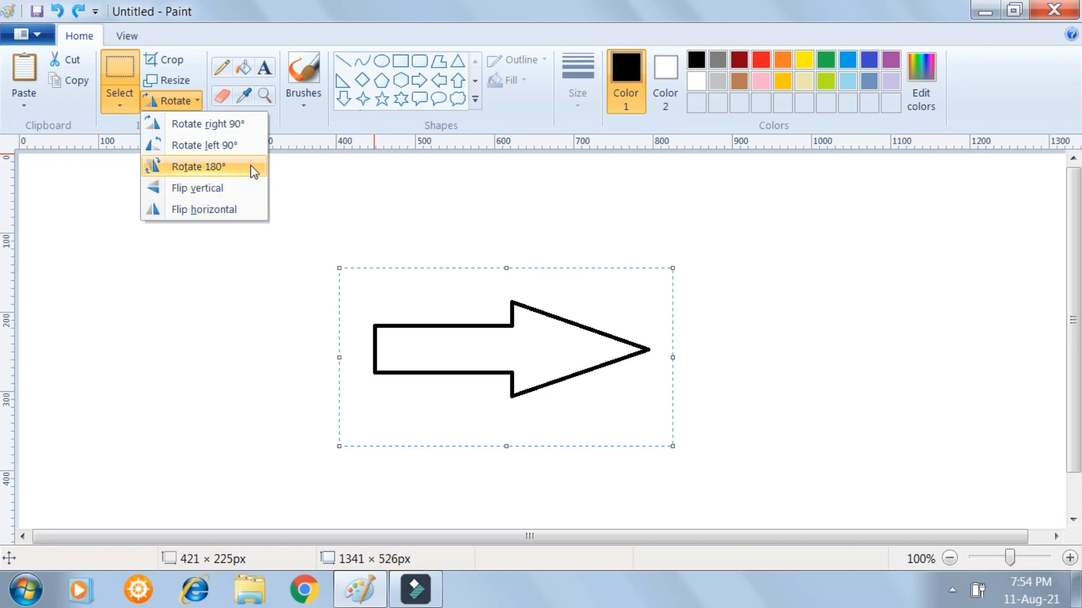
pyautogui.click(242, 131)
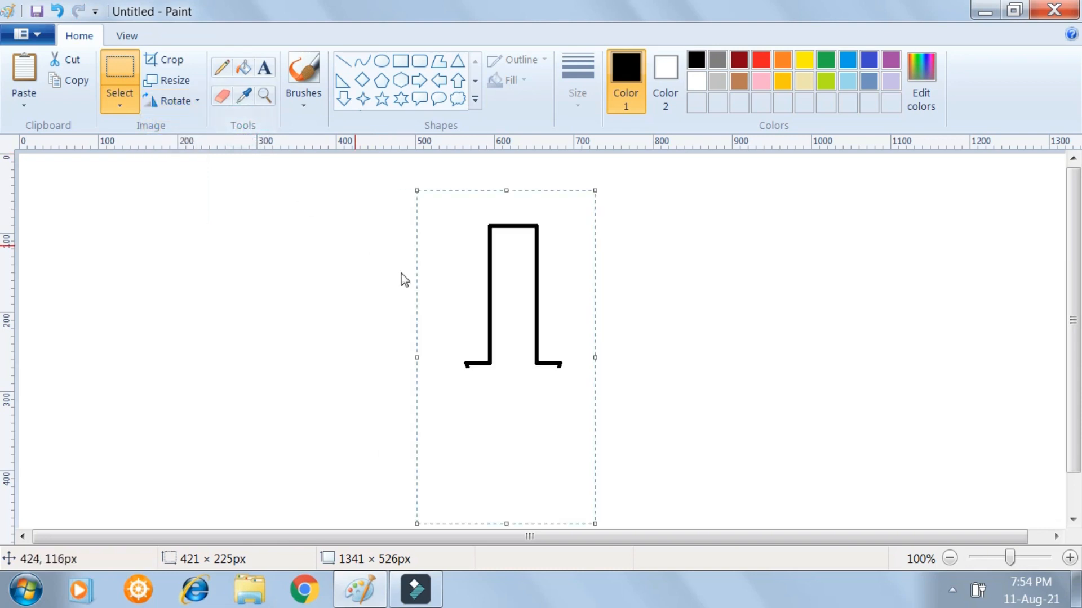
pyautogui.click(174, 99)
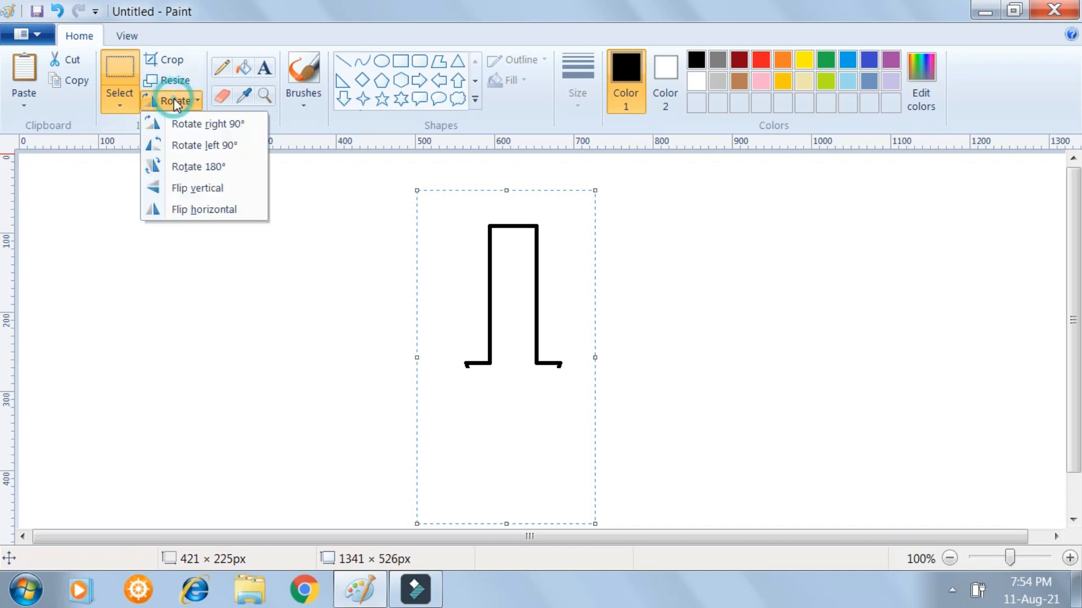
pyautogui.click(200, 124)
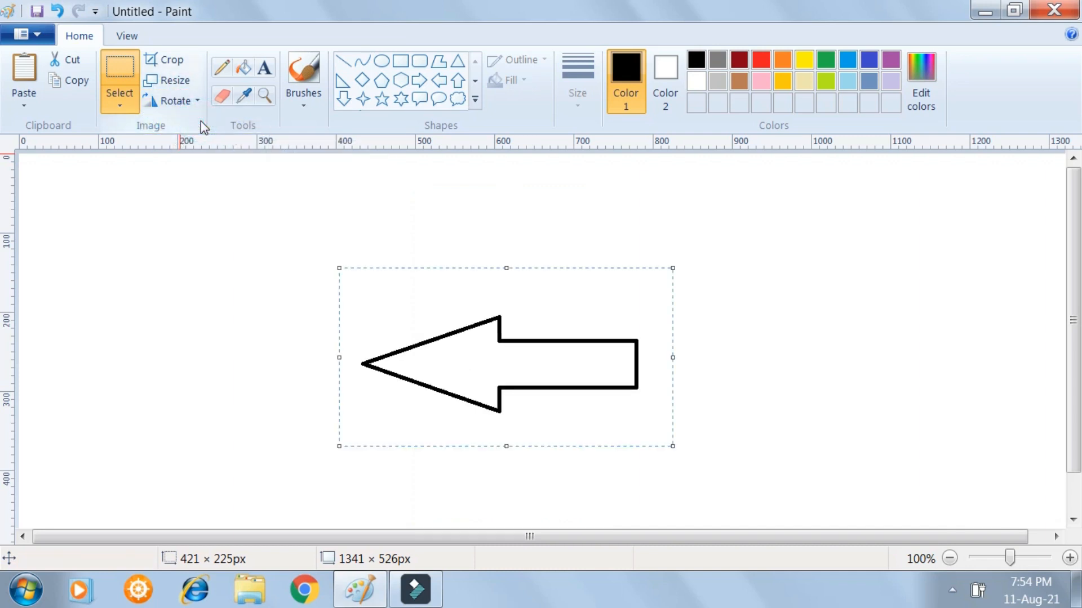
pyautogui.click(179, 101)
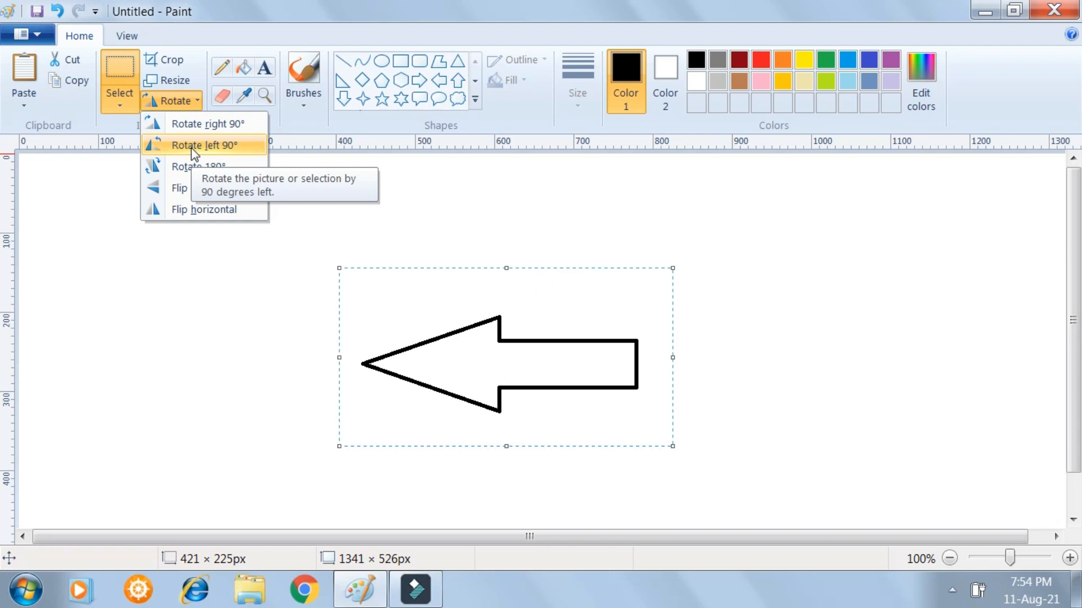
pyautogui.click(196, 188)
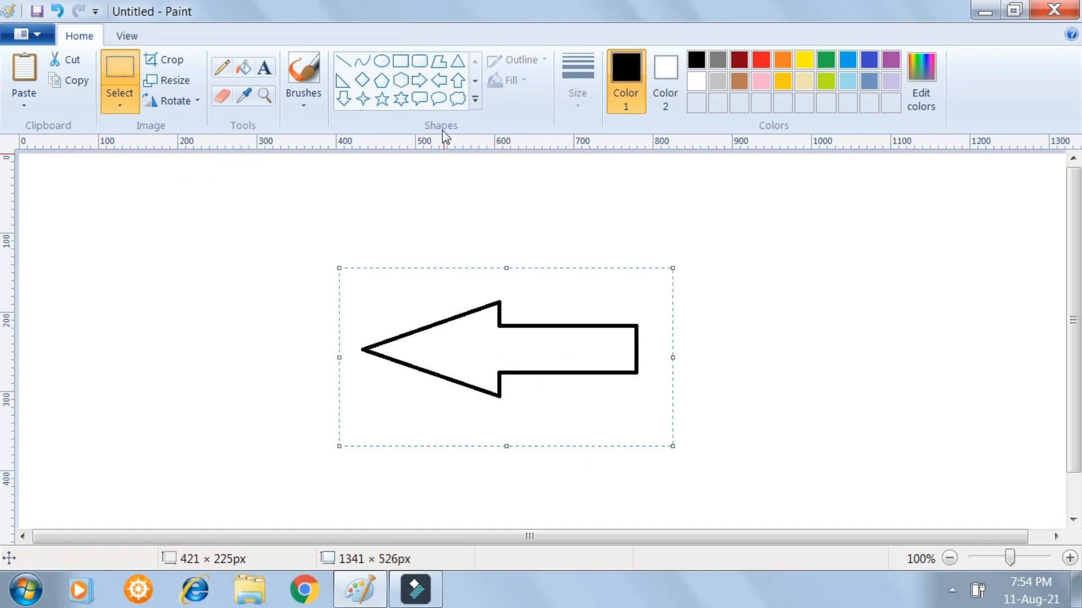
# Draw a down-pointing arrow about 198 × 238 px beside the tail-end-flipped arrow, in the empty area ahead of its tip.
pyautogui.click(343, 99)
pyautogui.moveTo(149, 260); pyautogui.dragTo(305, 448)
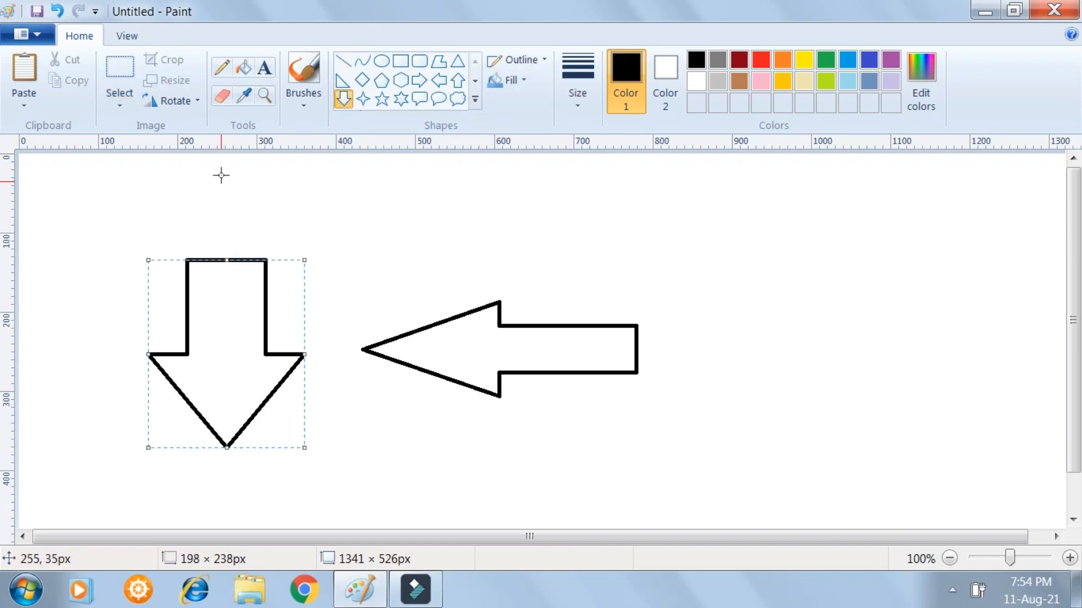
pyautogui.click(155, 203)
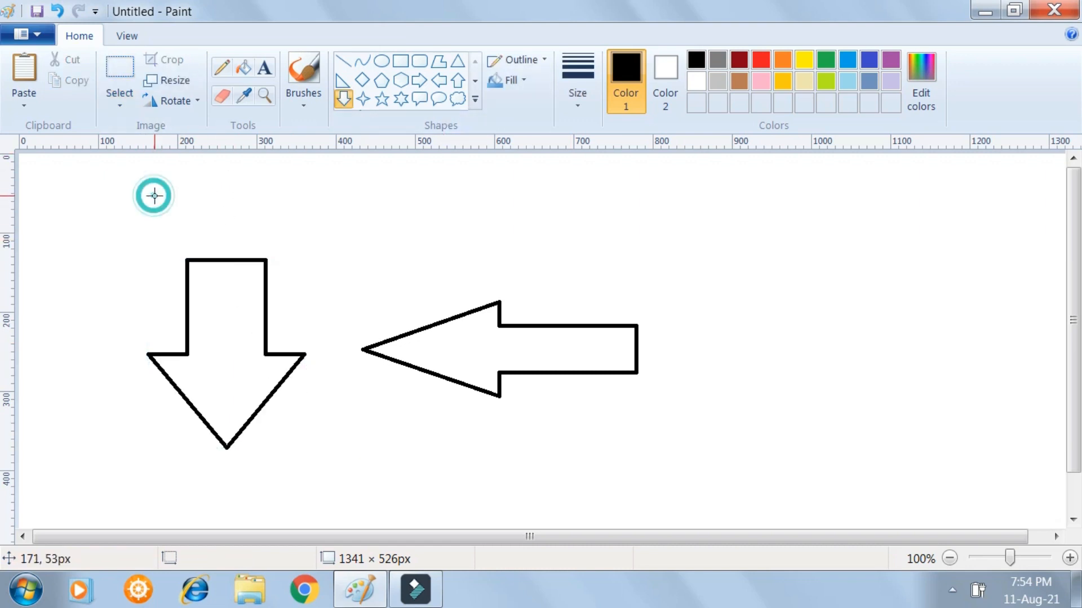
# Select the down-pointing arrow with a rectangle of about 262 × 320 px and flip it vertically.
pyautogui.click(118, 65)
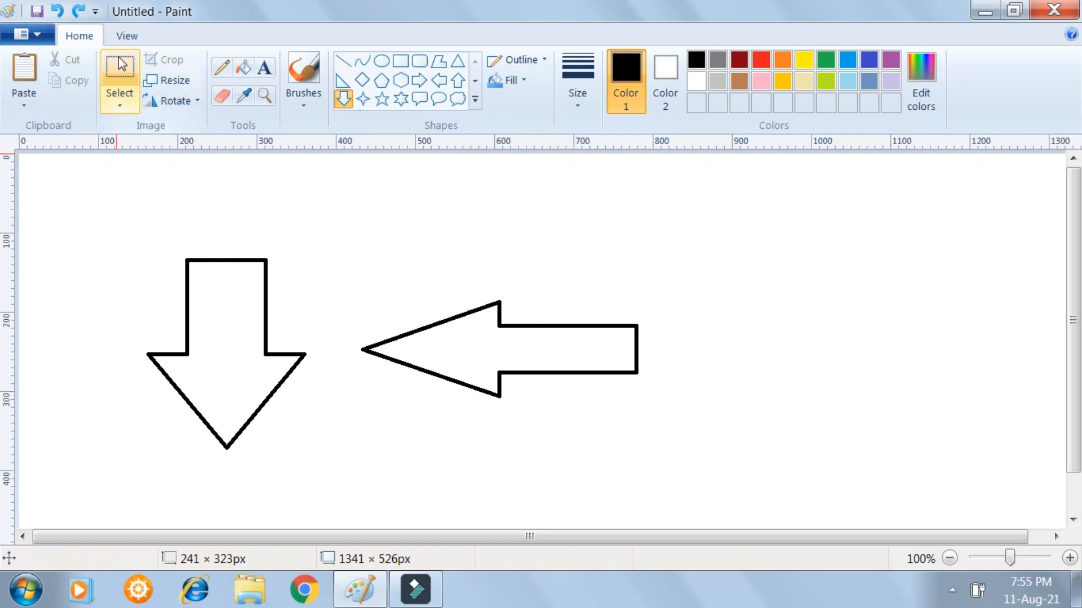
pyautogui.moveTo(119, 222); pyautogui.dragTo(325, 474)
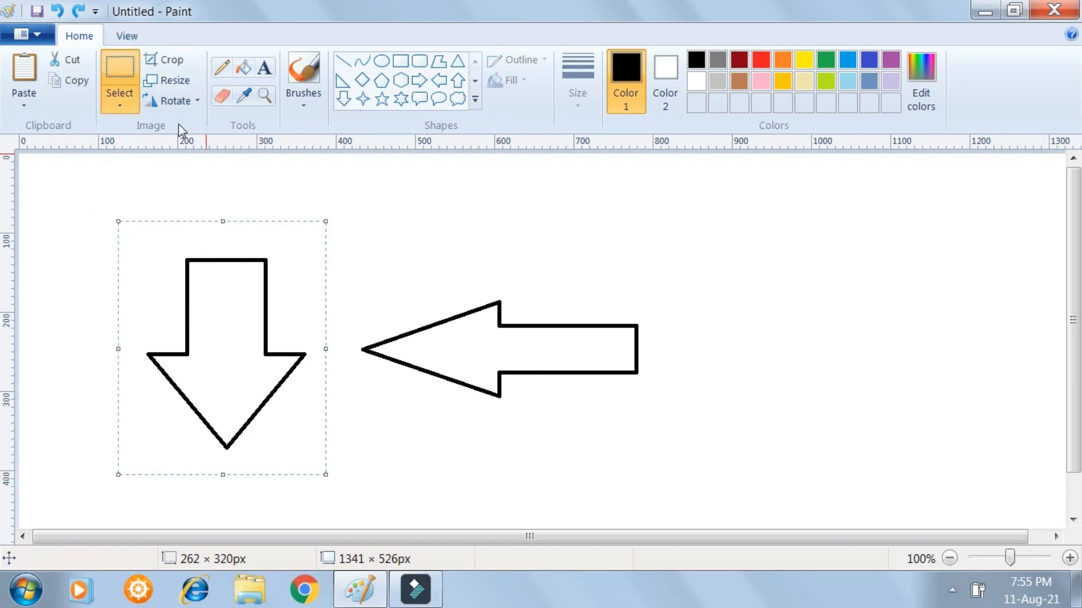
pyautogui.click(175, 102)
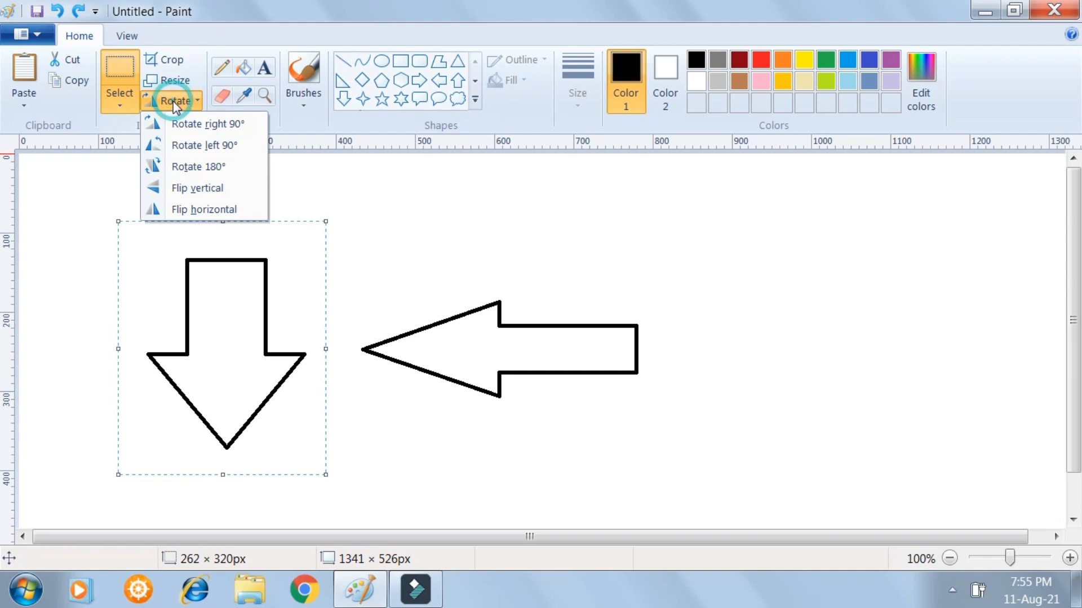
pyautogui.click(211, 191)
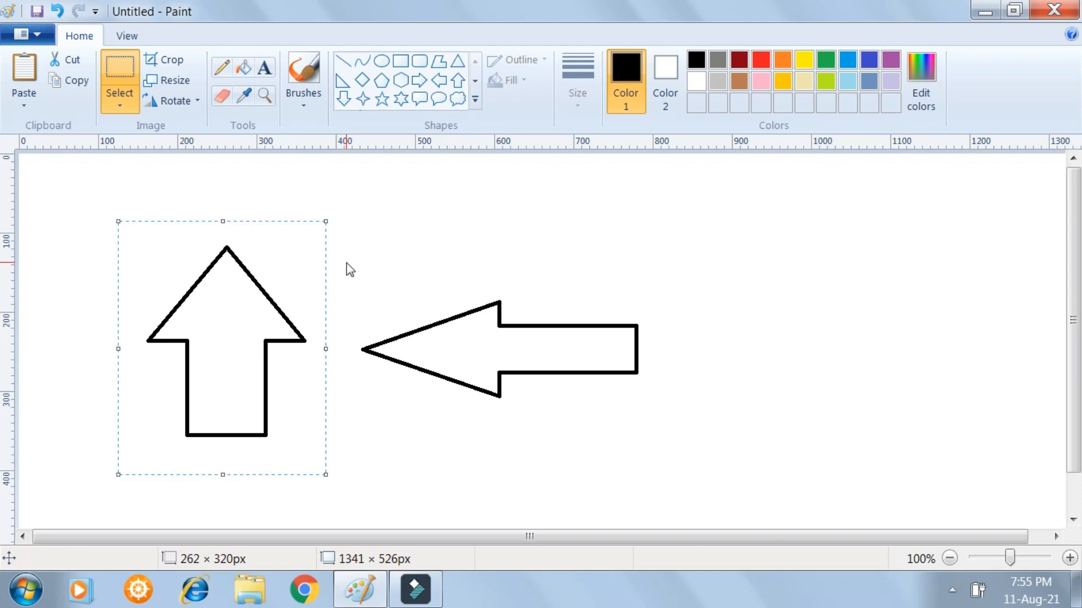
pyautogui.click(188, 98)
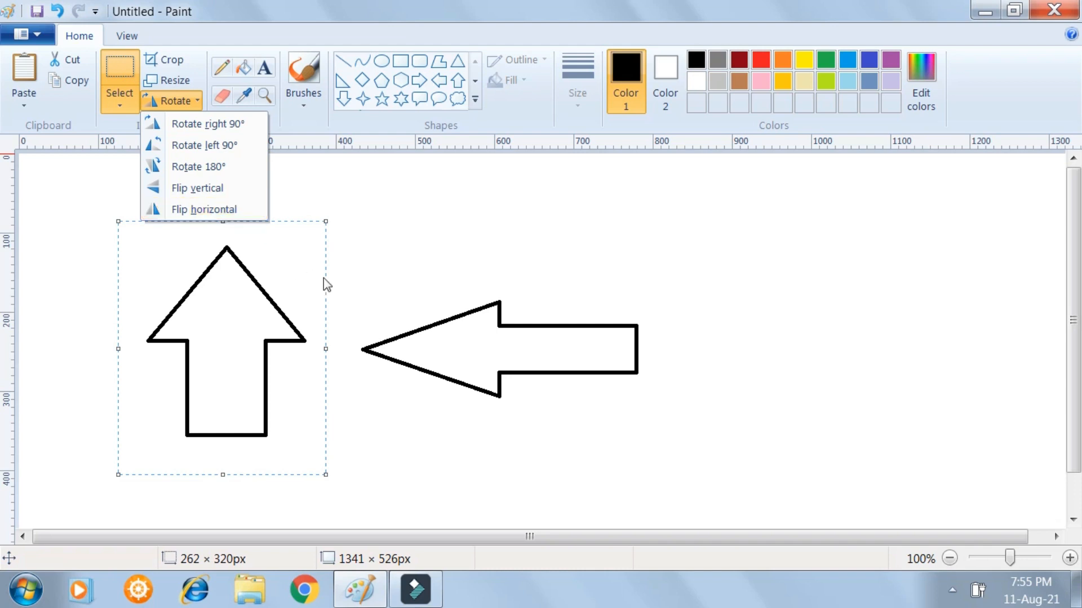
pyautogui.click(347, 281)
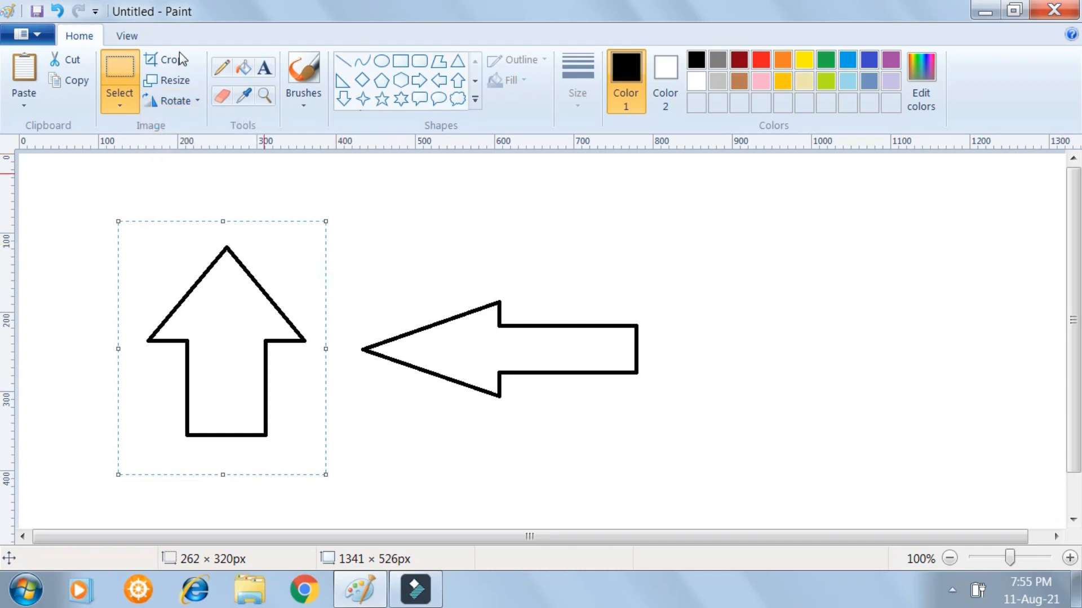
# Select the left-pointing arrow with a rectangle of about 434 × 270 px and flip it horizontally.
pyautogui.moveTo(330, 241); pyautogui.dragTo(674, 455)
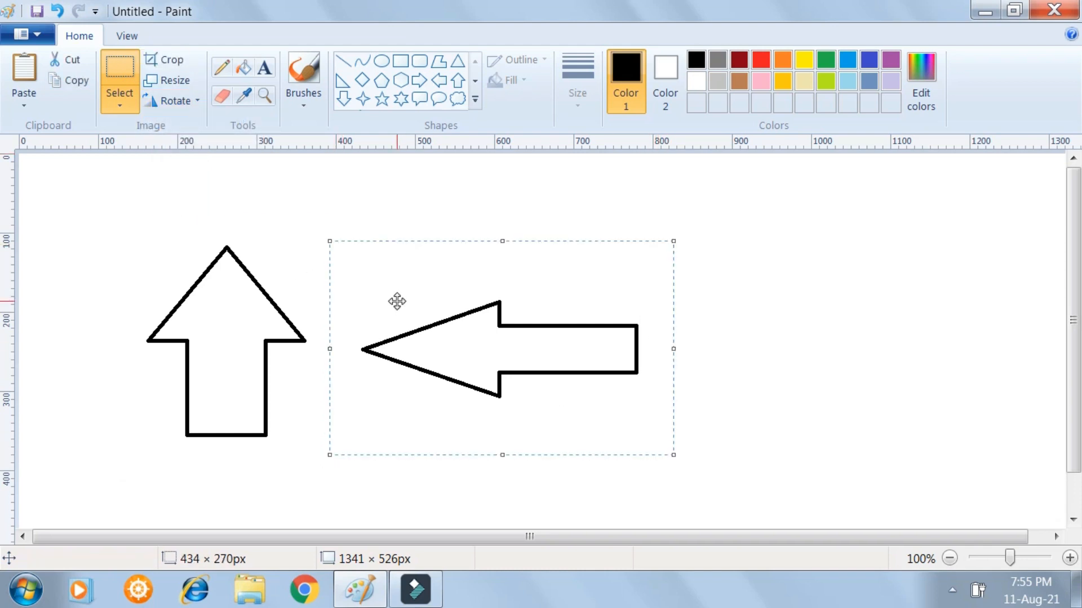
pyautogui.click(183, 105)
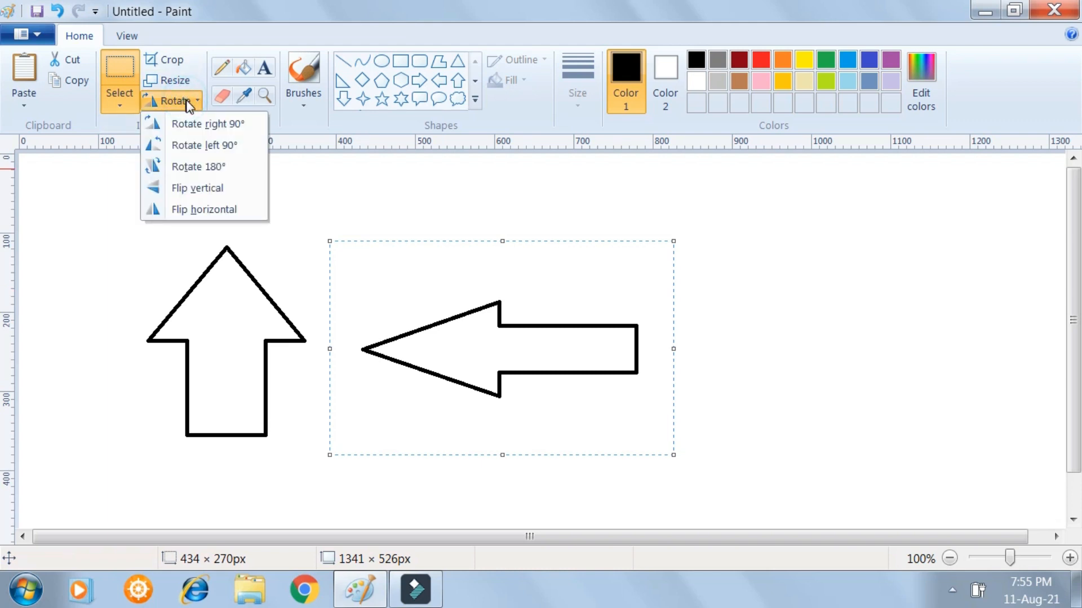
pyautogui.click(216, 209)
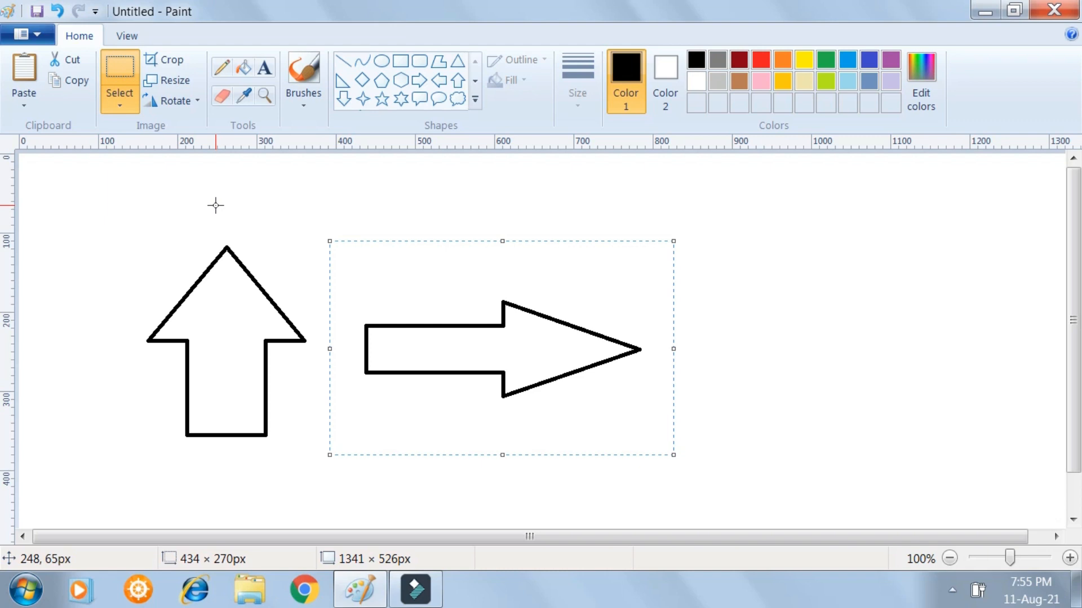
# Sketch a large freehand scribble around the tip of the right-pointing arrow with the Pencil.
pyautogui.click(224, 73)
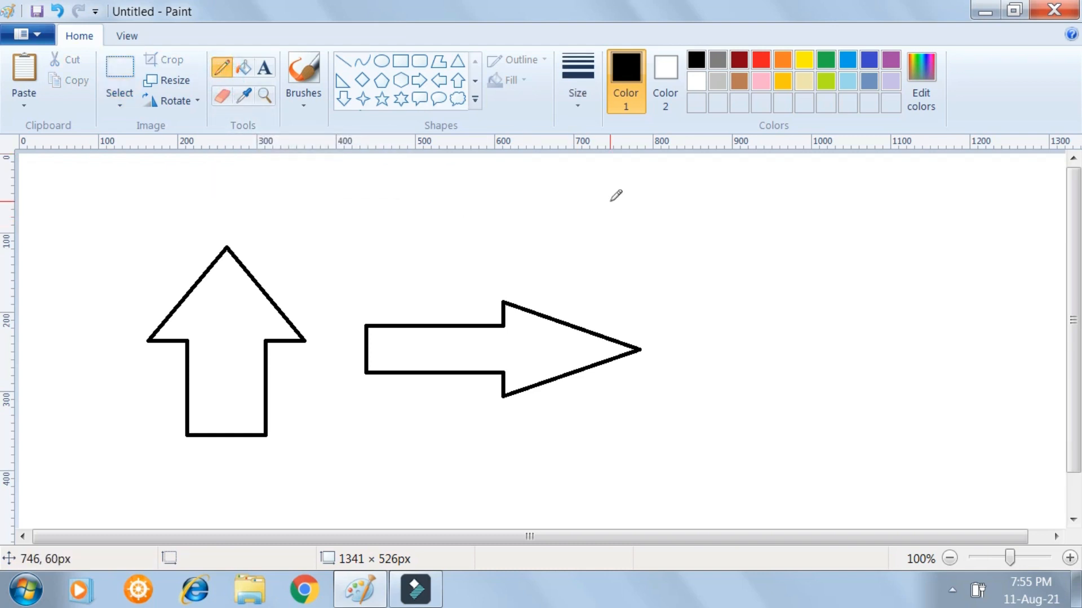
pyautogui.moveTo(611, 200)
pyautogui.mouseDown()
pyautogui.moveTo(647, 235)
pyautogui.moveTo(697, 239)
pyautogui.moveTo(746, 227)
pyautogui.moveTo(796, 243)
pyautogui.moveTo(816, 256)
pyautogui.moveTo(825, 301)
pyautogui.moveTo(812, 339)
pyautogui.moveTo(782, 360)
pyautogui.moveTo(572, 272)
pyautogui.moveTo(490, 255)
pyautogui.moveTo(482, 242)
pyautogui.moveTo(533, 192)
pyautogui.moveTo(579, 230)
pyautogui.moveTo(587, 208)
pyautogui.moveTo(637, 196)
pyautogui.moveTo(667, 228)
pyautogui.moveTo(757, 182)
pyautogui.moveTo(846, 260)
pyautogui.moveTo(908, 255)
pyautogui.moveTo(798, 485)
pyautogui.moveTo(642, 429)
pyautogui.moveTo(603, 420)
pyautogui.mouseUp()
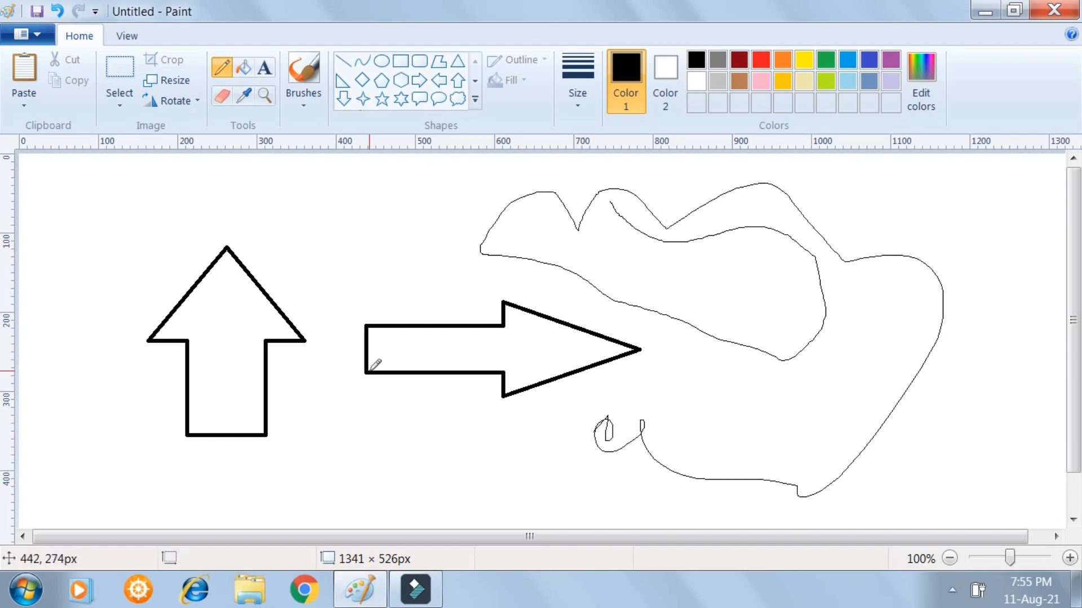
# Undo the pencil scribble and the arrow drawings until the canvas is blank.
pyautogui.hotkey('ctrl', 'z')
pyautogui.hotkey('ctrl', 'z')
pyautogui.hotkey('ctrl', 'z')
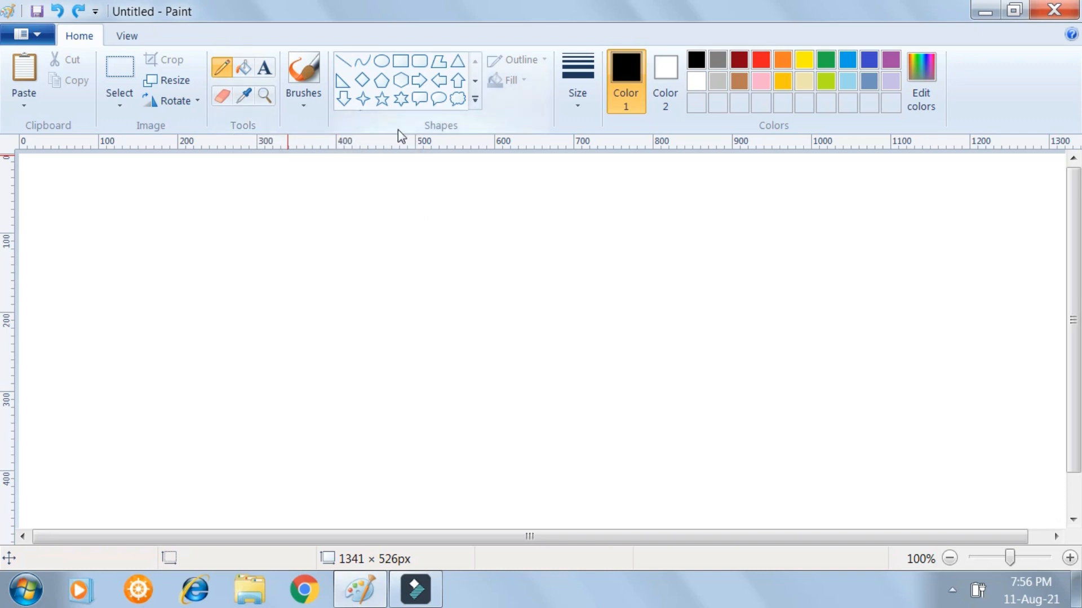
# Draw a six-point star about 276 × 246 px on the canvas and fill it with yellow.
pyautogui.click(401, 99)
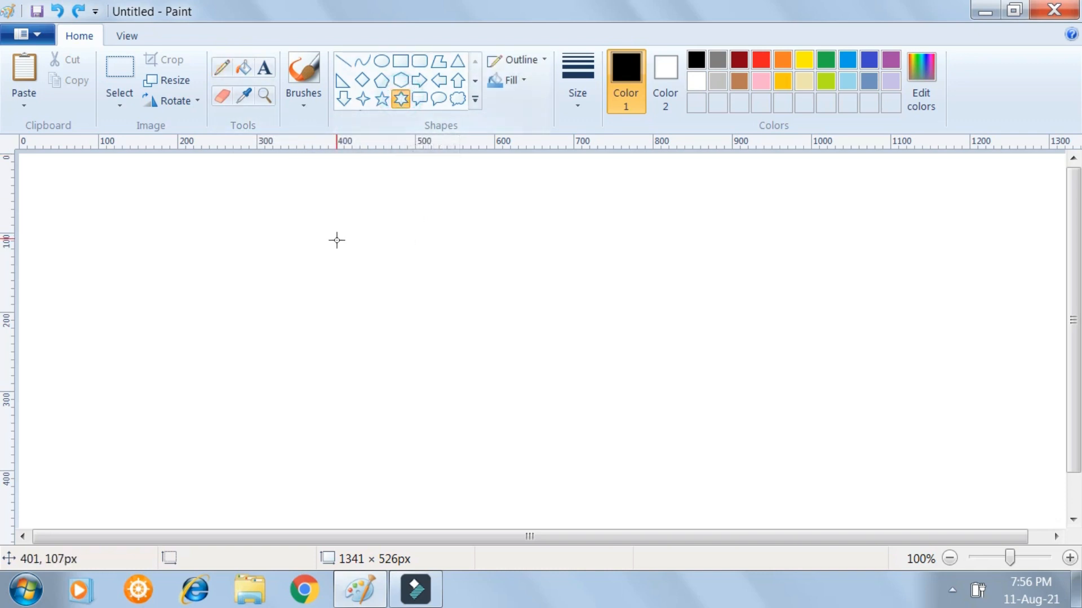
pyautogui.moveTo(300, 242); pyautogui.dragTo(516, 437)
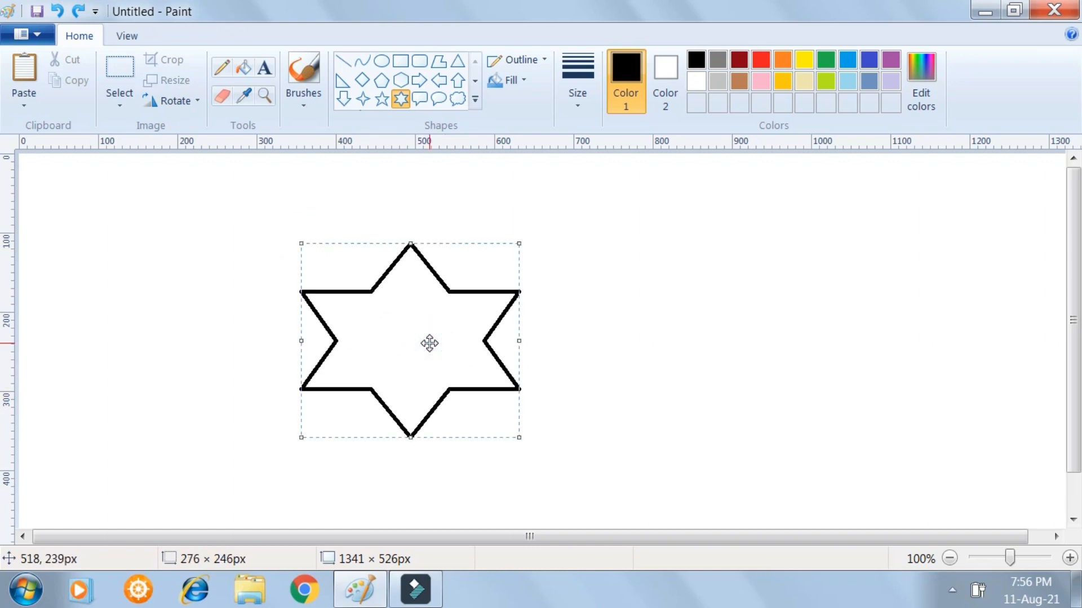
pyautogui.click(246, 70)
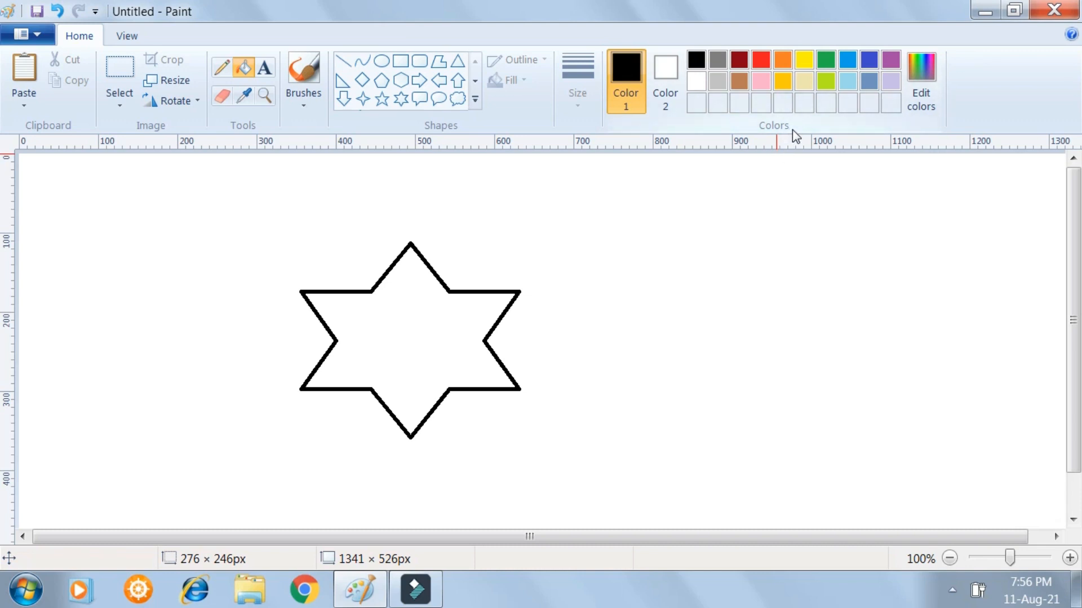
pyautogui.click(804, 60)
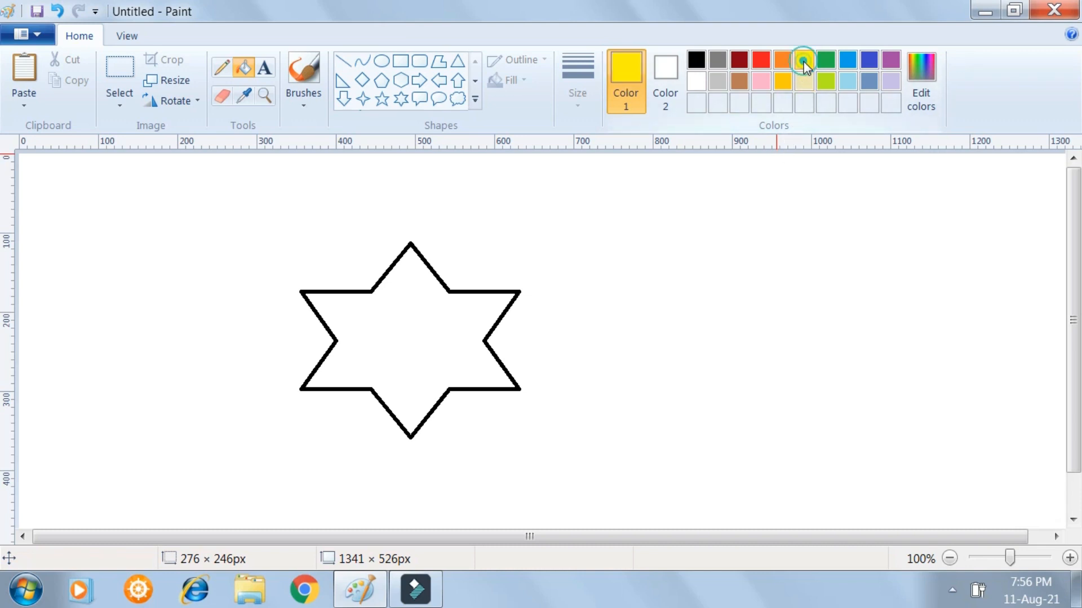
pyautogui.click(421, 331)
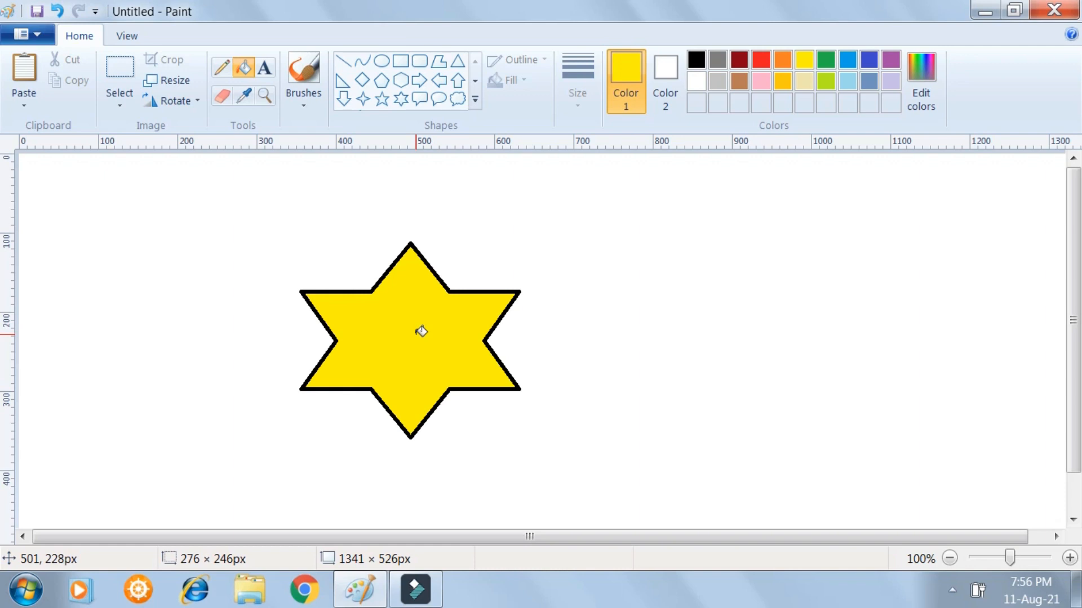
# Enlarge the Eraser and wipe the entire yellow six-point star off the canvas.
pyautogui.click(223, 101)
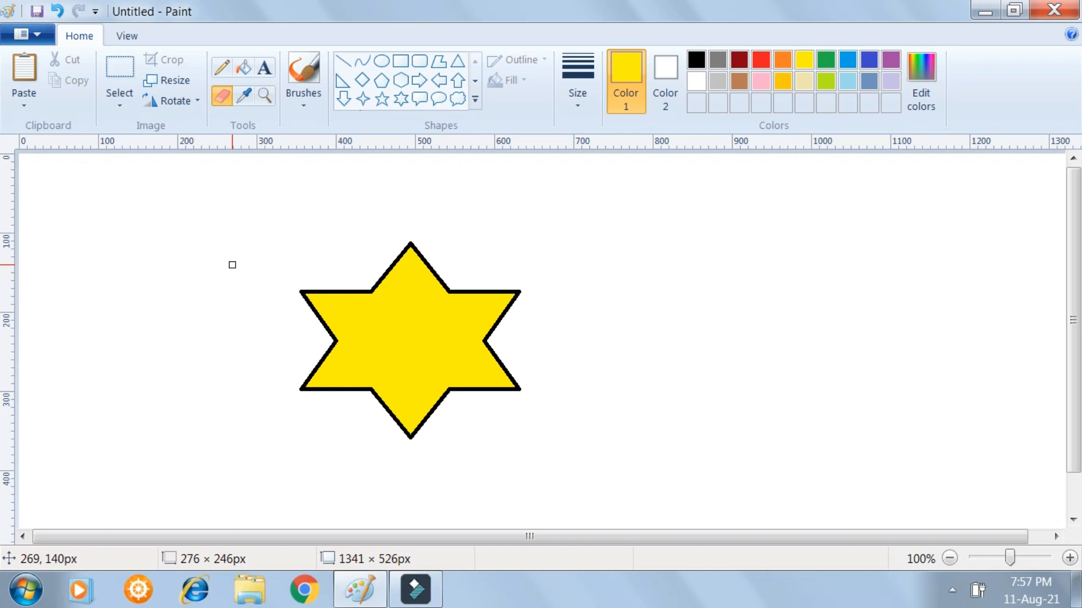
pyautogui.hotkey('ctrl', '+')
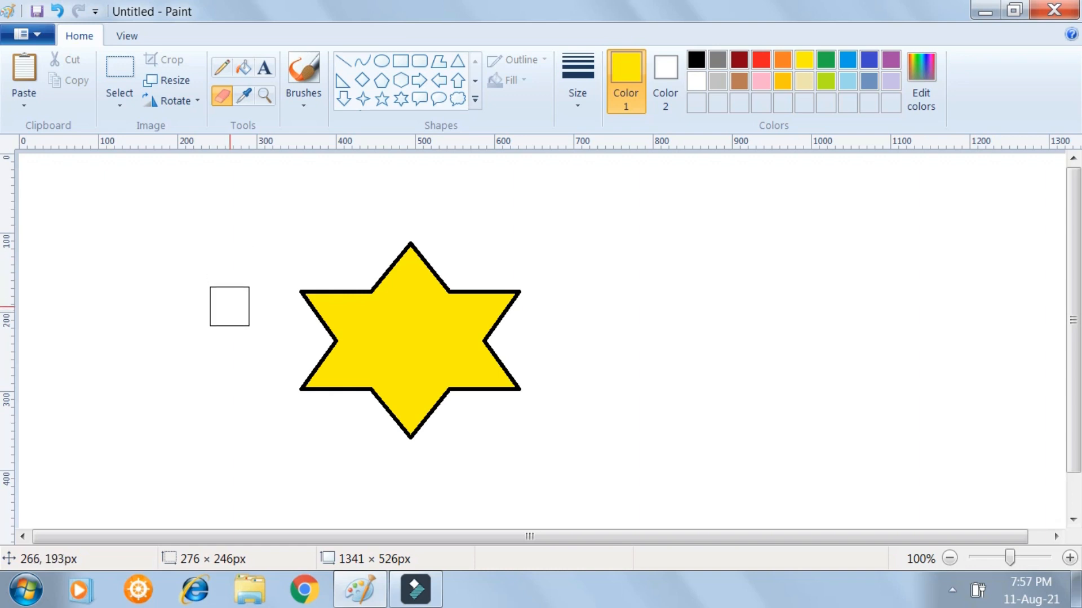
pyautogui.moveTo(228, 307)
pyautogui.mouseDown()
pyautogui.moveTo(347, 299)
pyautogui.moveTo(318, 307)
pyautogui.moveTo(343, 318)
pyautogui.moveTo(416, 253)
pyautogui.moveTo(384, 331)
pyautogui.moveTo(442, 307)
pyautogui.moveTo(334, 386)
pyautogui.moveTo(357, 344)
pyautogui.moveTo(342, 344)
pyautogui.moveTo(374, 338)
pyautogui.moveTo(366, 374)
pyautogui.moveTo(428, 365)
pyautogui.moveTo(470, 342)
pyautogui.moveTo(389, 477)
pyautogui.moveTo(508, 387)
pyautogui.moveTo(508, 354)
pyautogui.moveTo(487, 309)
pyautogui.moveTo(428, 291)
pyautogui.moveTo(438, 270)
pyautogui.moveTo(360, 355)
pyautogui.mouseUp()
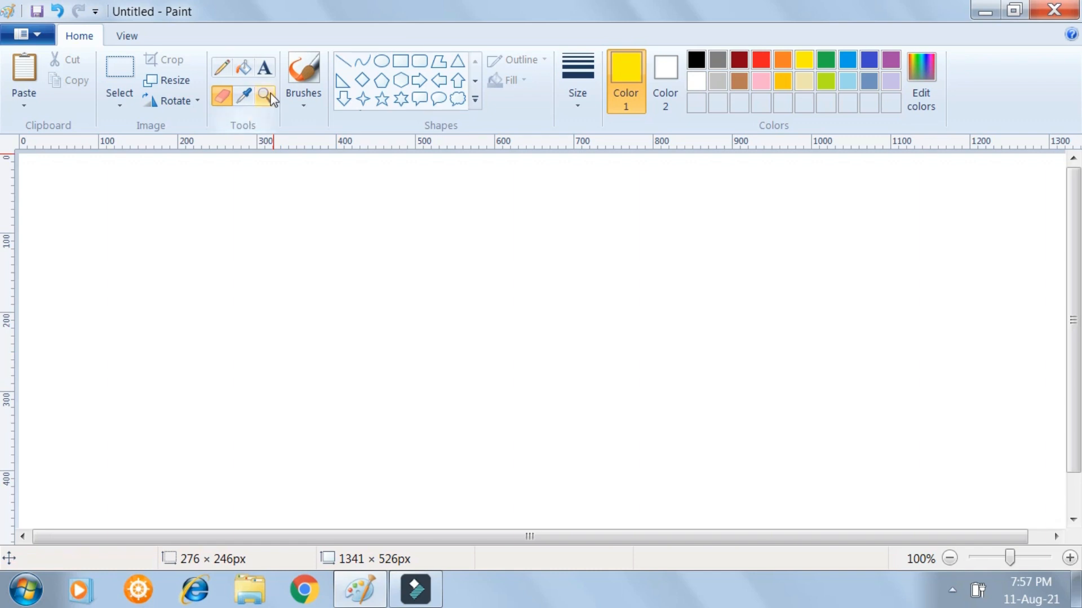
# Place a text box with the word "hello" in yellow, set the text colour to black and enter "hello" again.
pyautogui.click(264, 68)
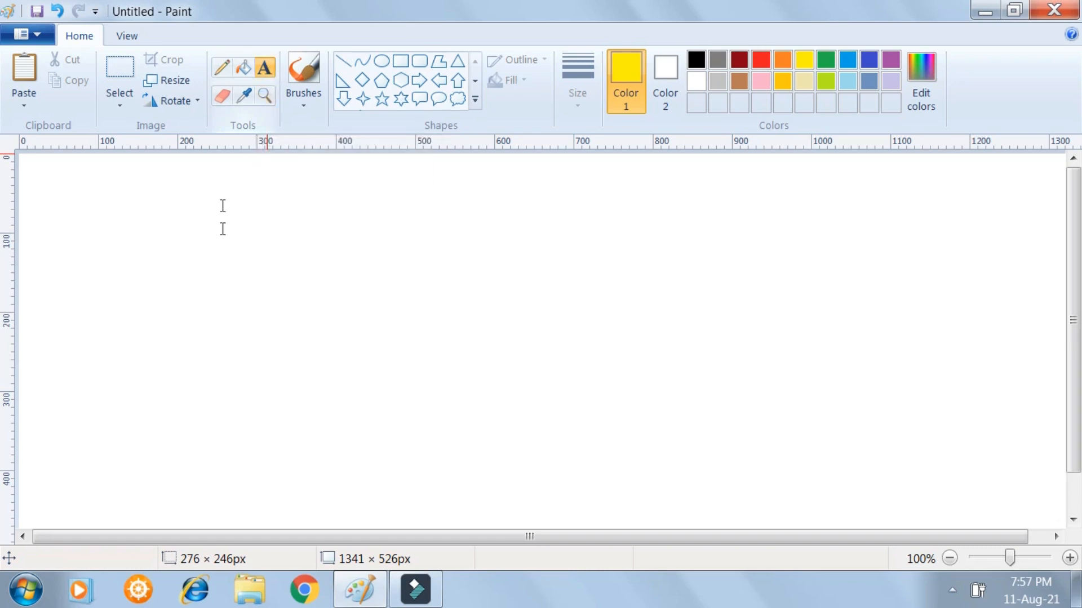
pyautogui.click(254, 301)
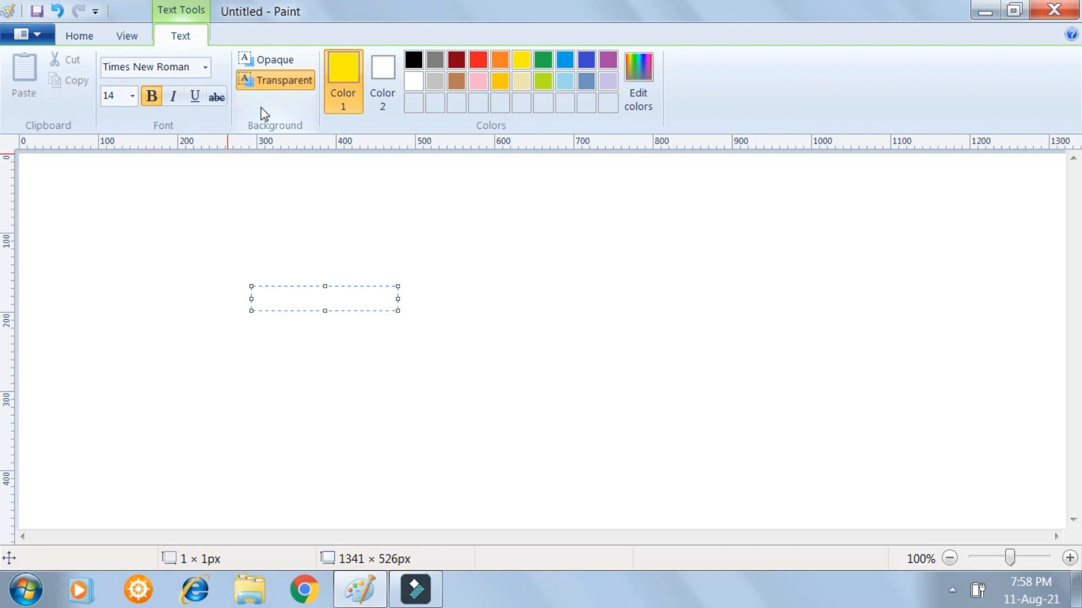
pyautogui.click(84, 38)
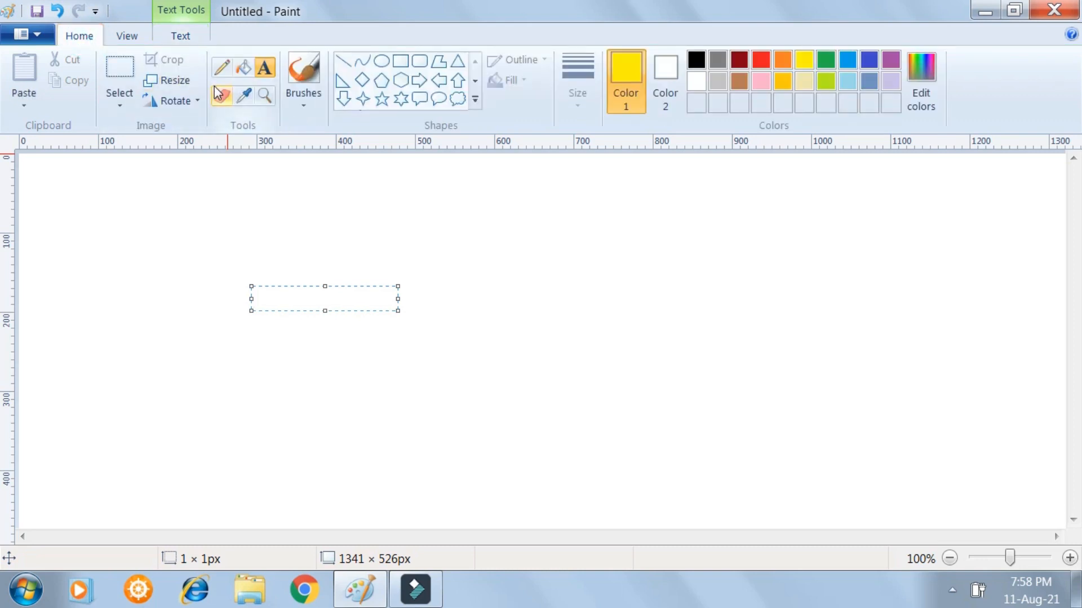
pyautogui.write('hello')
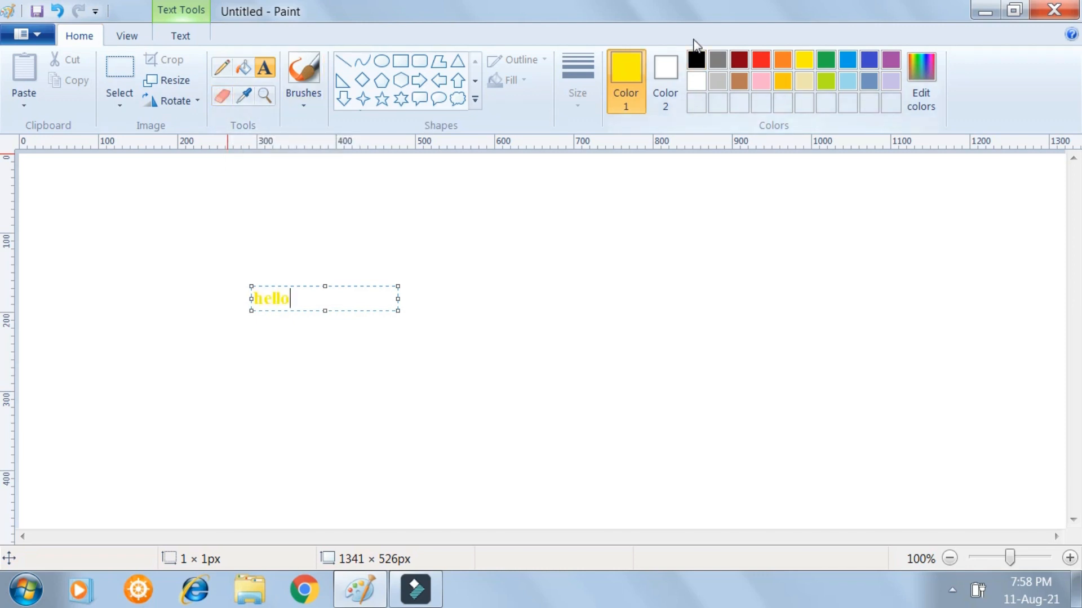
pyautogui.click(696, 59)
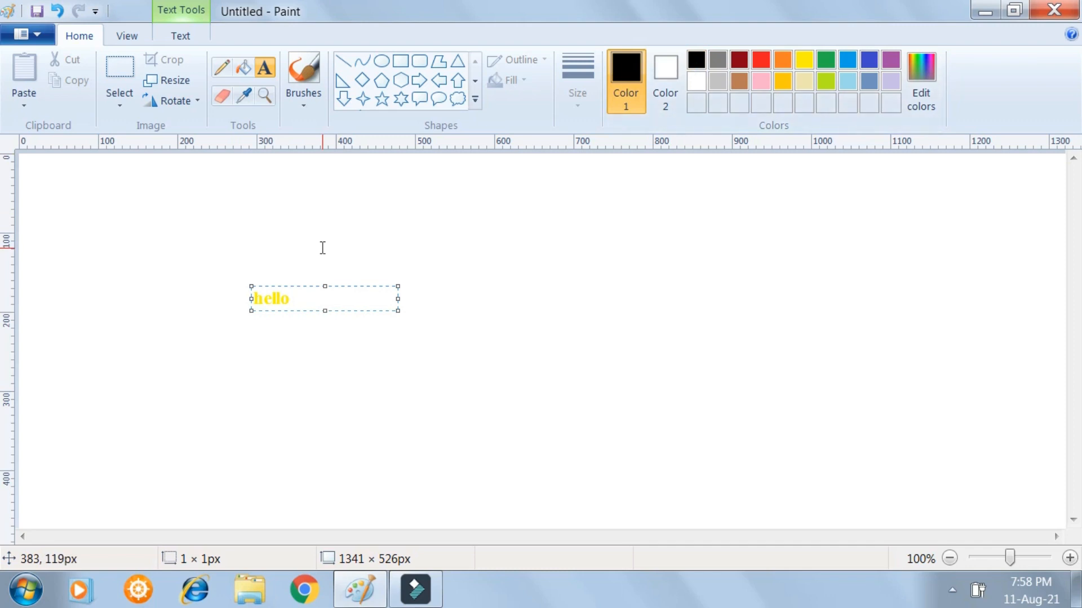
pyautogui.write('hello')
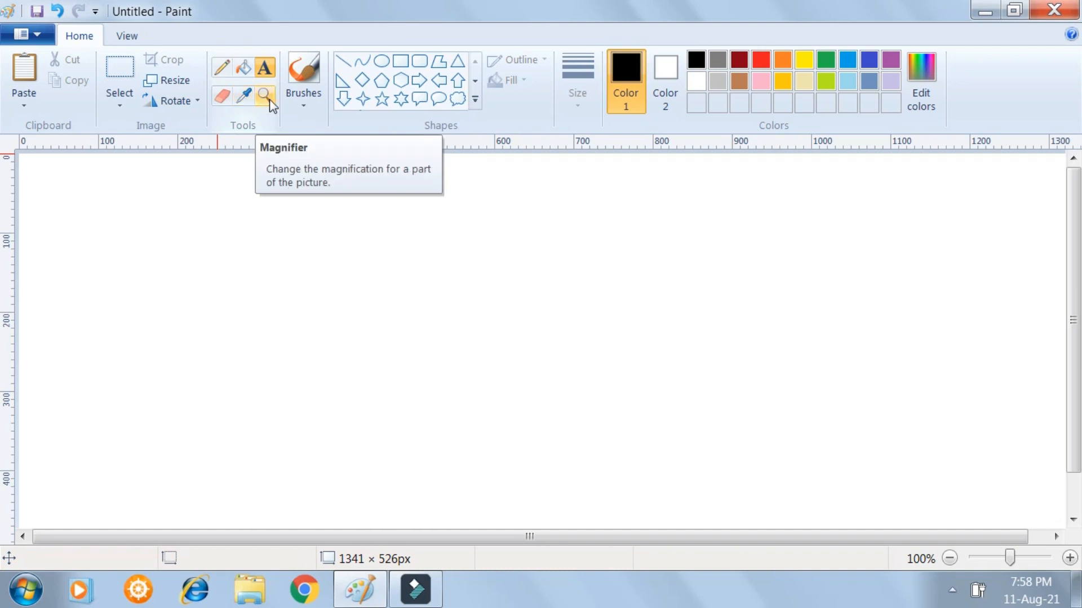
# Draw a four-point star about 105 × 102 px on the blank canvas.
pyautogui.click(363, 99)
pyautogui.moveTo(310, 259); pyautogui.dragTo(389, 336)
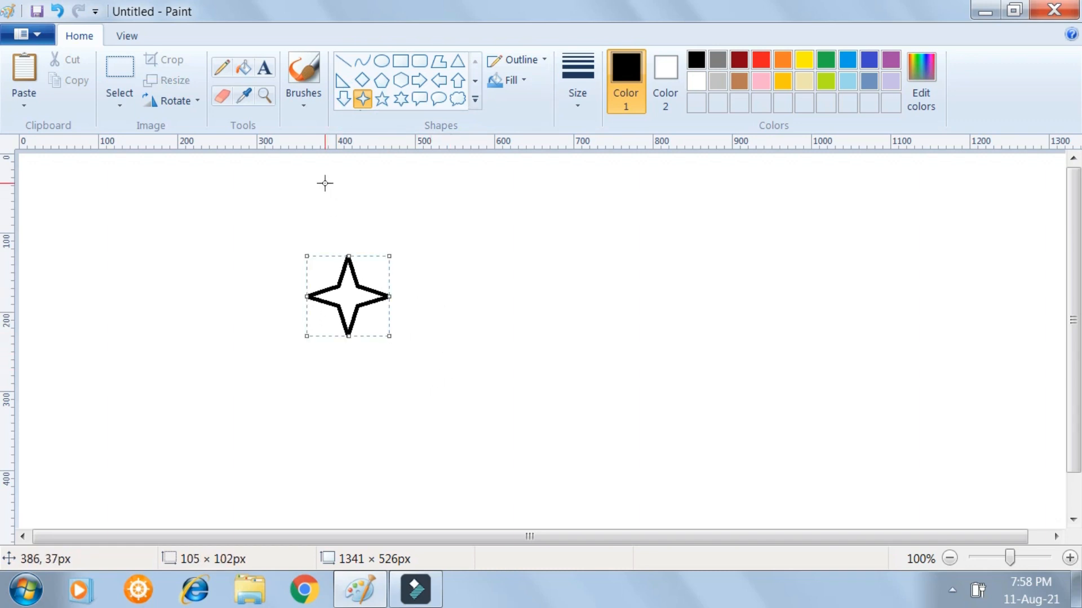
# Magnify the four-point star in stages to 400% with the Magnifier and return the zoom to 100%.
pyautogui.click(265, 101)
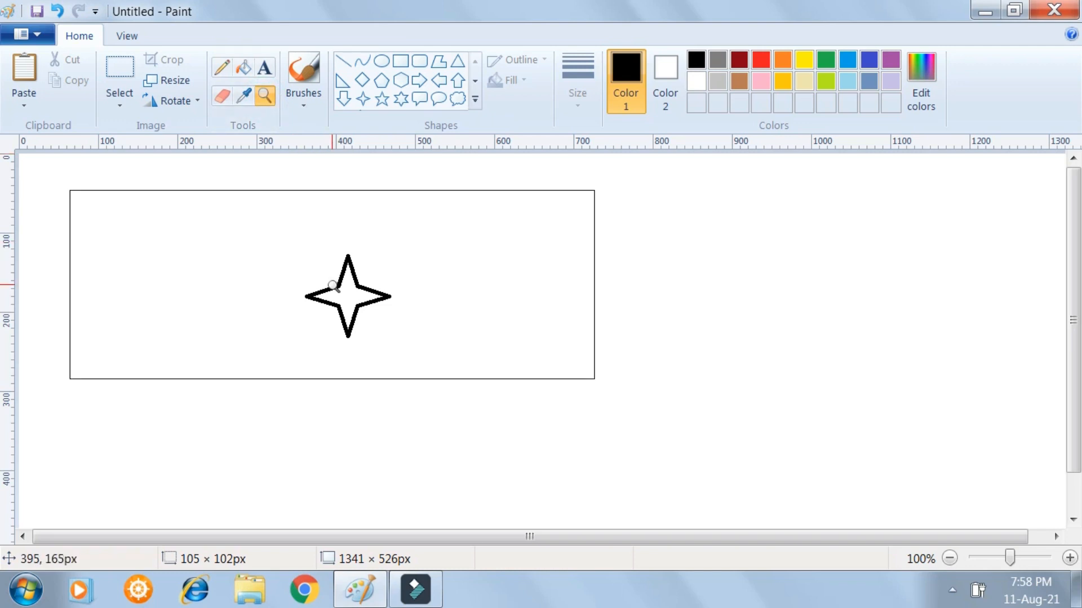
pyautogui.click(365, 298)
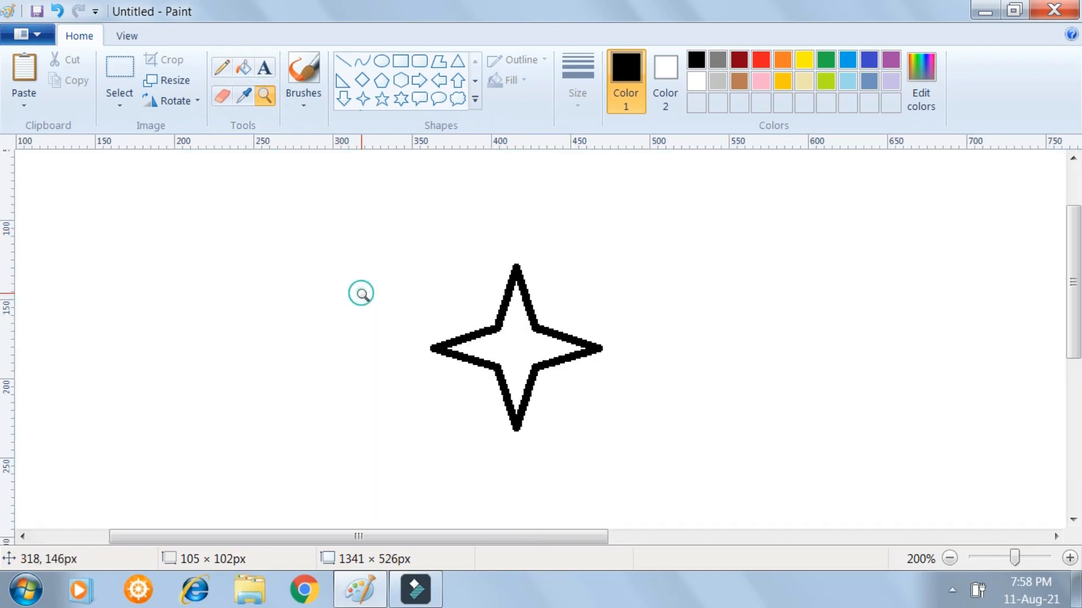
pyautogui.click(362, 295)
pyautogui.click(465, 319)
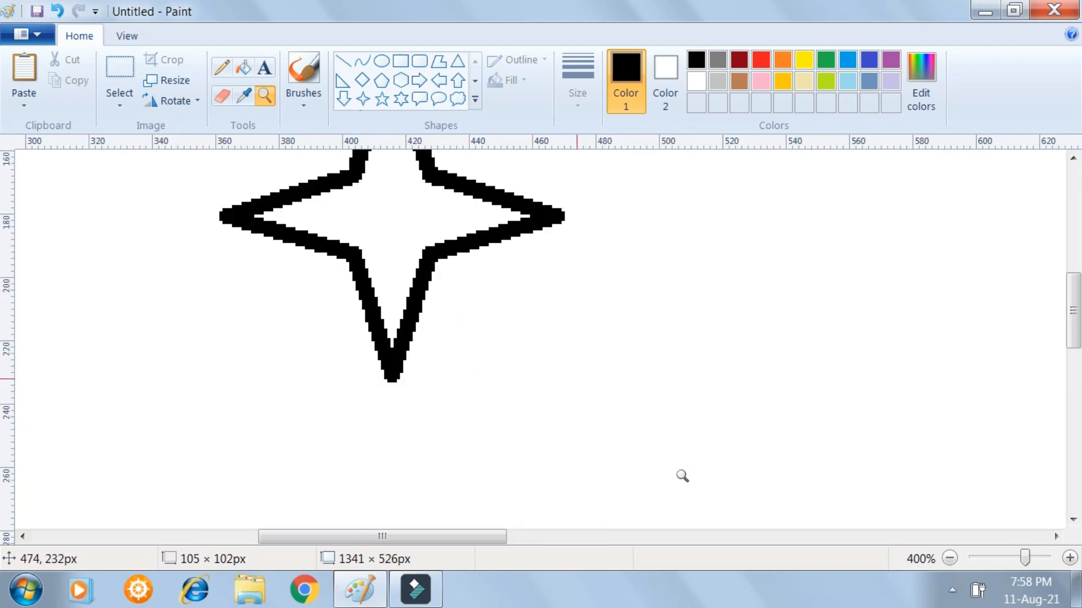
pyautogui.click(950, 558)
pyautogui.click(949, 558)
pyautogui.click(949, 558)
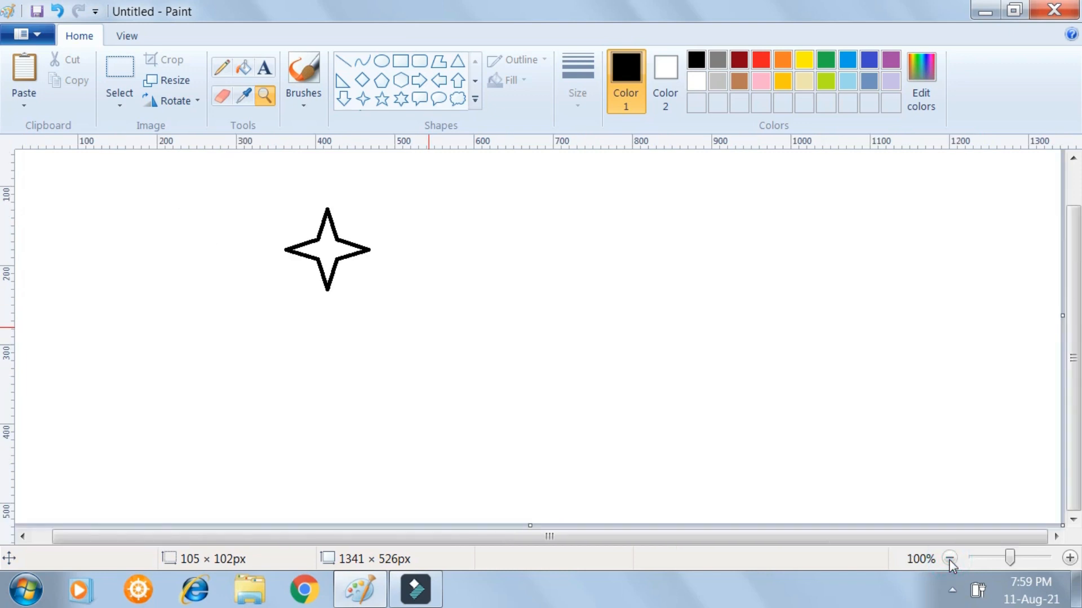
# Pick the black of the four-point star's outline with the Color picker.
pyautogui.click(244, 100)
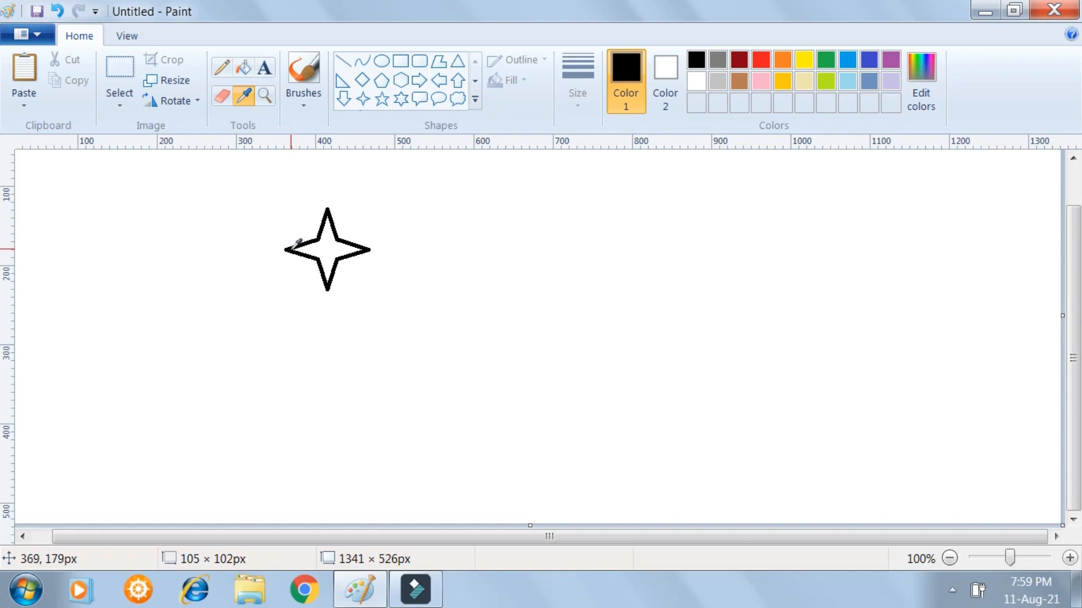
pyautogui.click(290, 251)
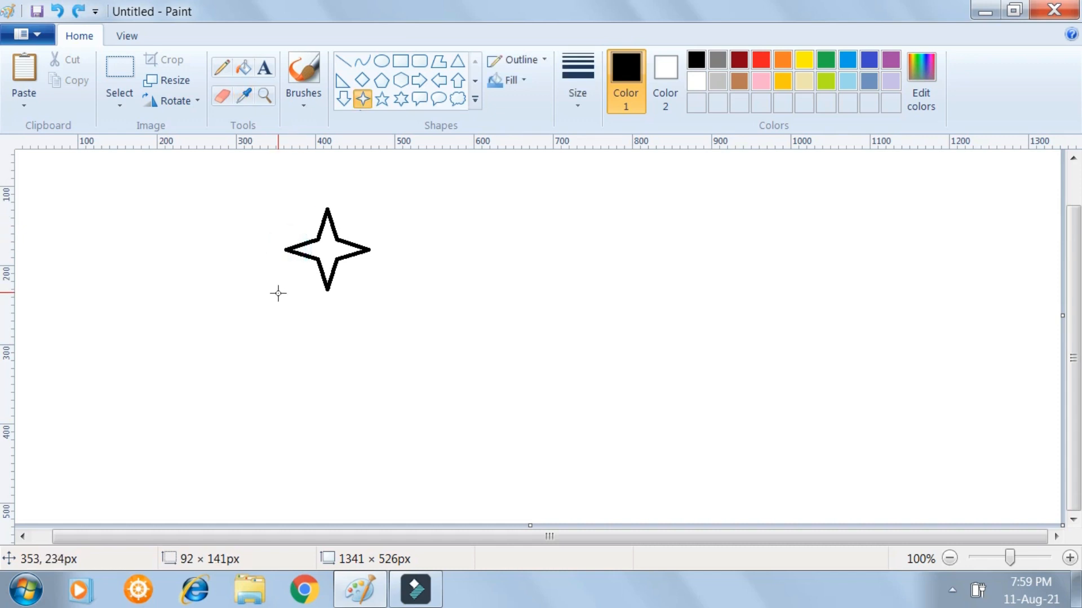